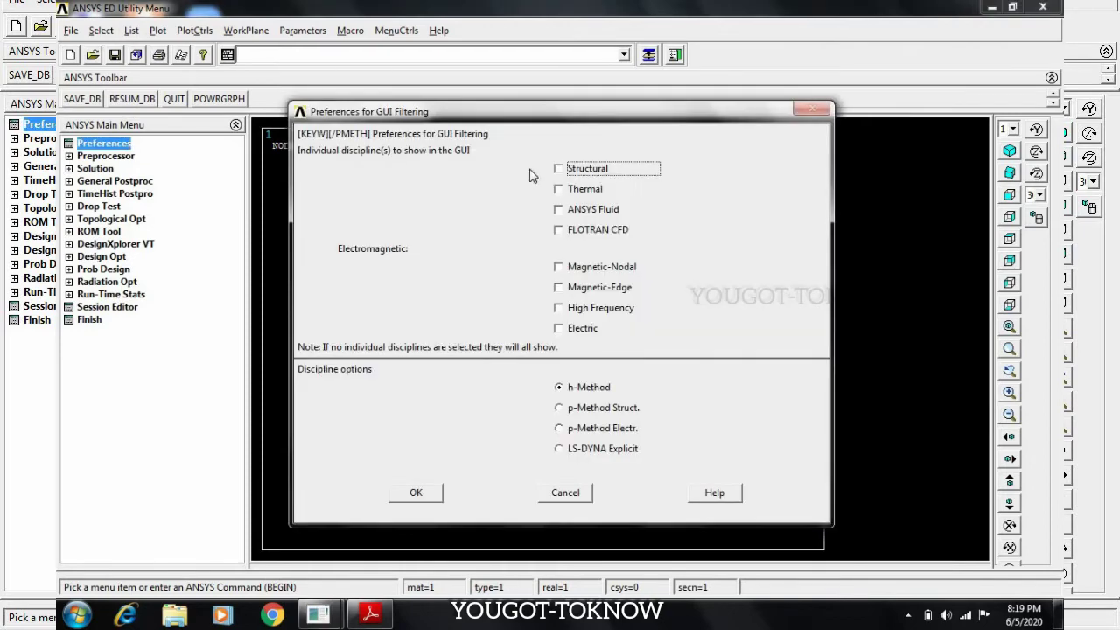
- Limit the GUI preferences to the Structural discipline and add a Solid Quad 4node 42 element type
left_click(612, 170)
left_click(415, 492)
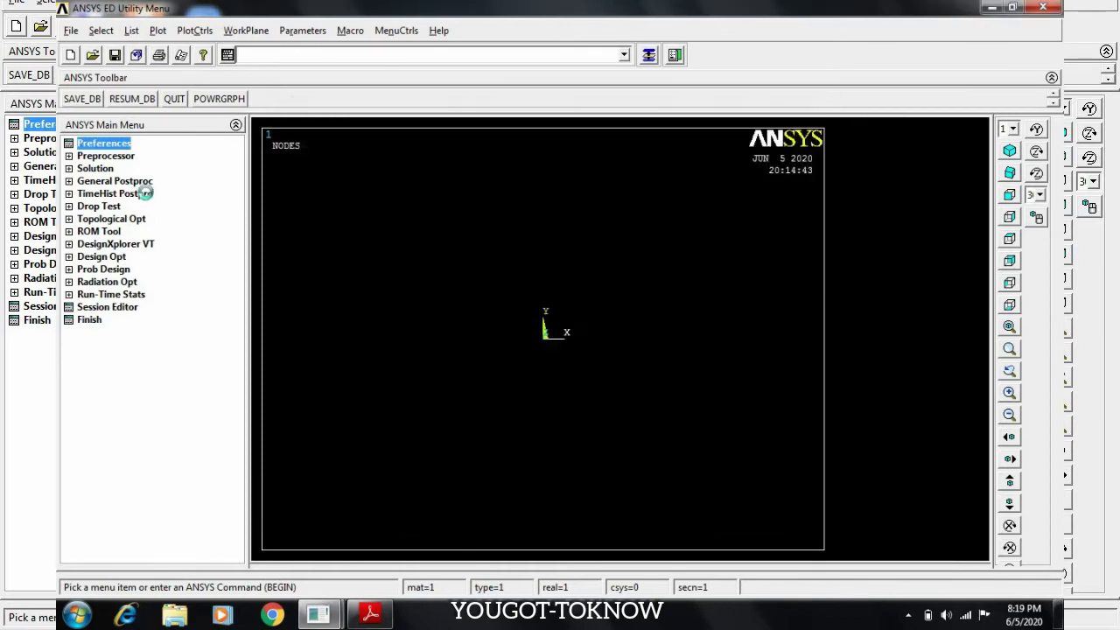
left_click(127, 157)
left_click(123, 168)
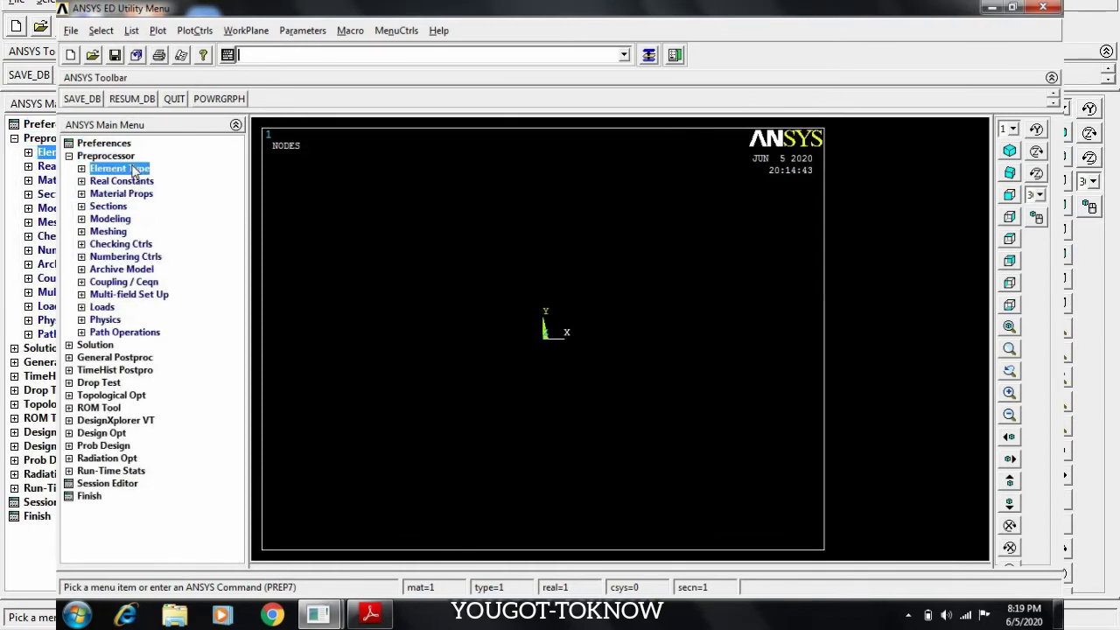
left_click(140, 181)
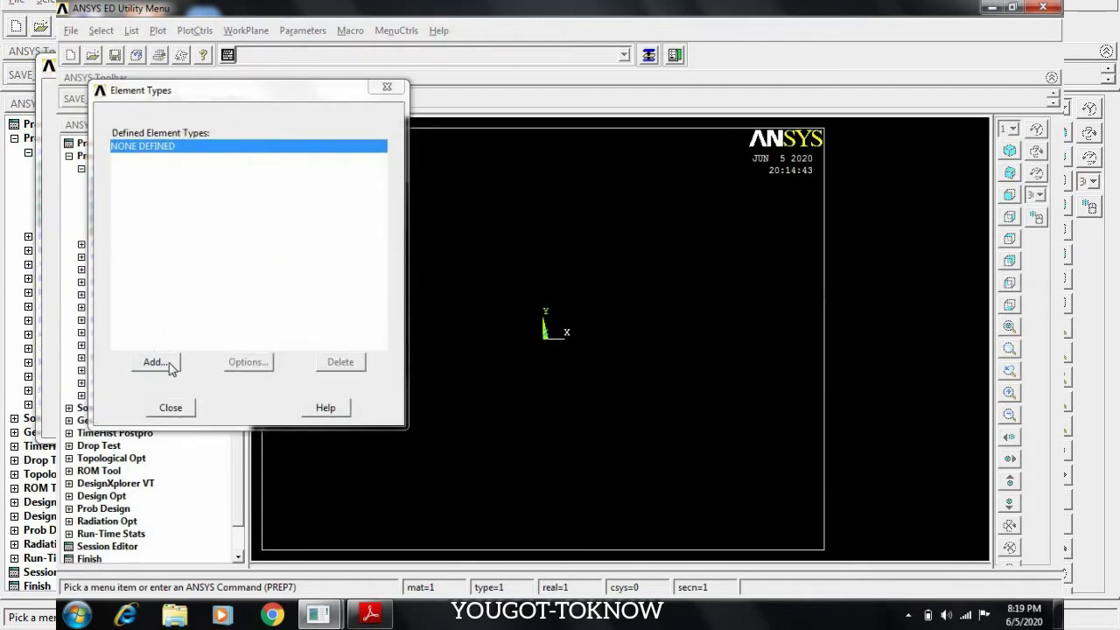
left_click(166, 362)
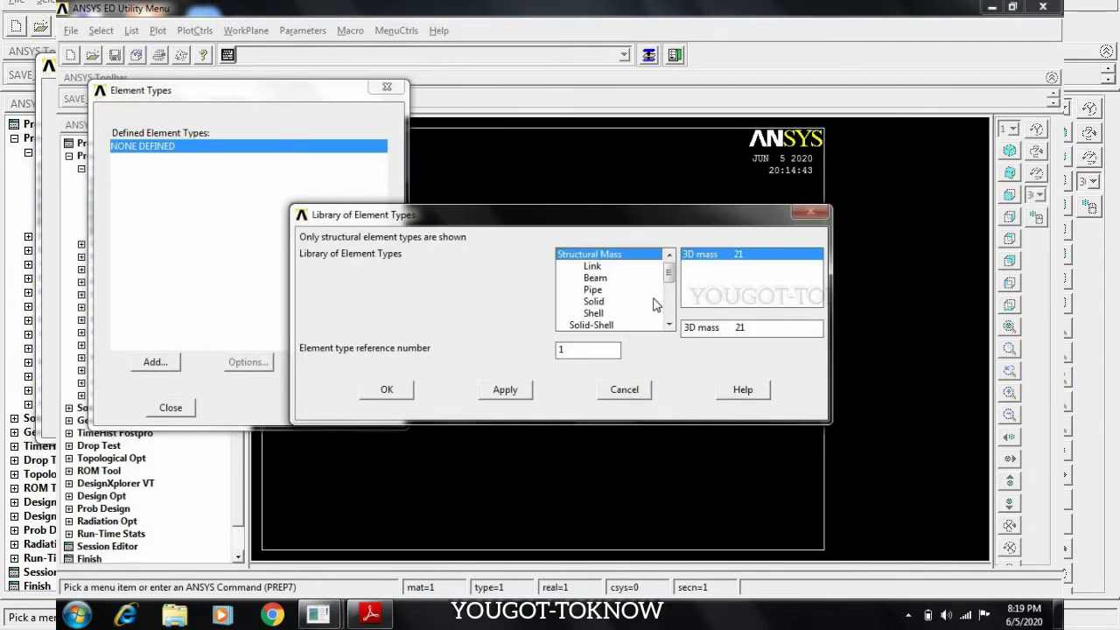
left_click(600, 301)
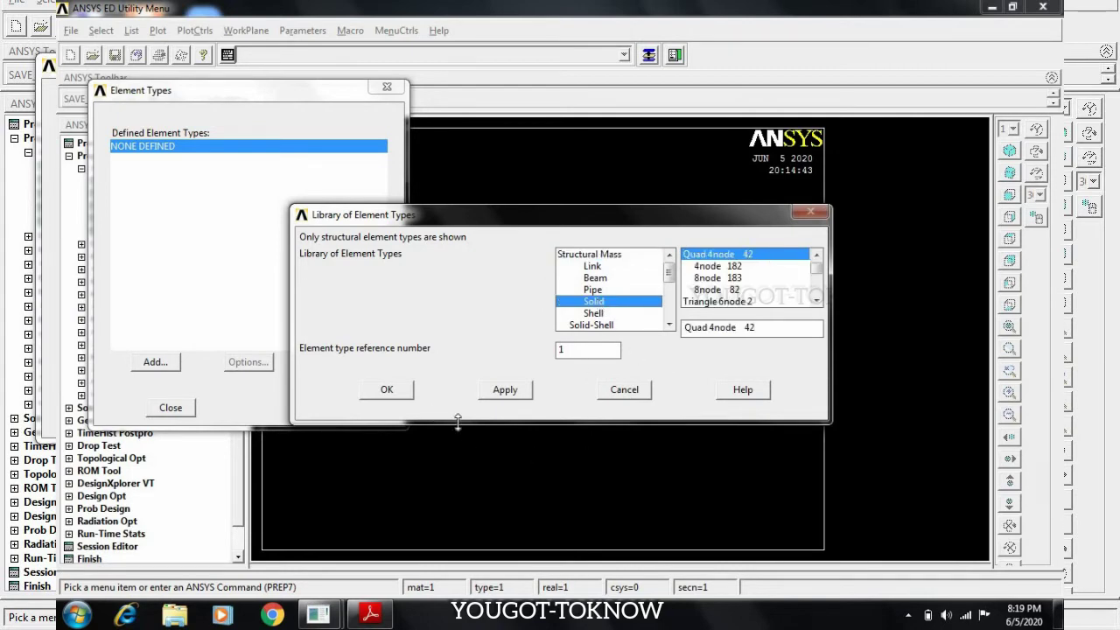
left_click(394, 390)
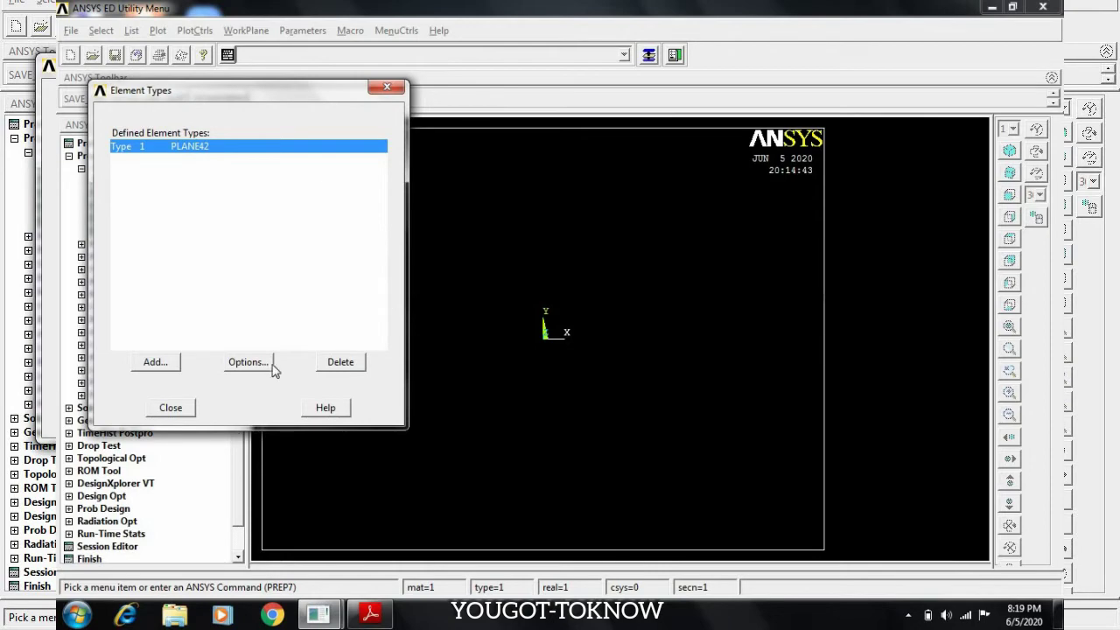
- Set the PLANE42 element behavior (K3) to Plane strs w/thk and finish the element type definition
left_click(253, 366)
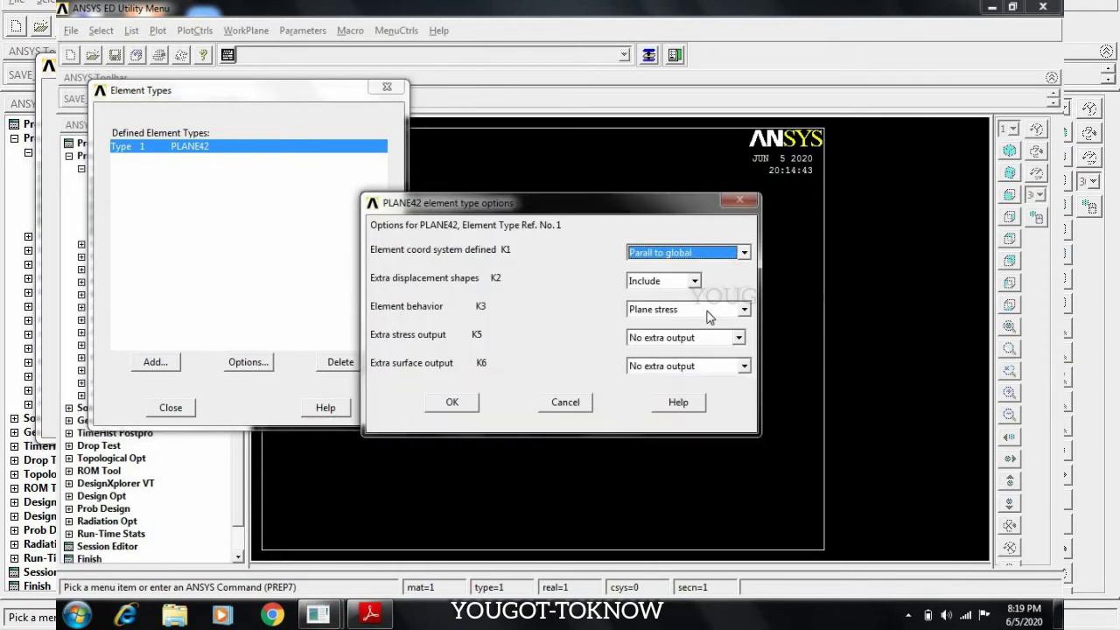
left_click(708, 316)
left_click(705, 359)
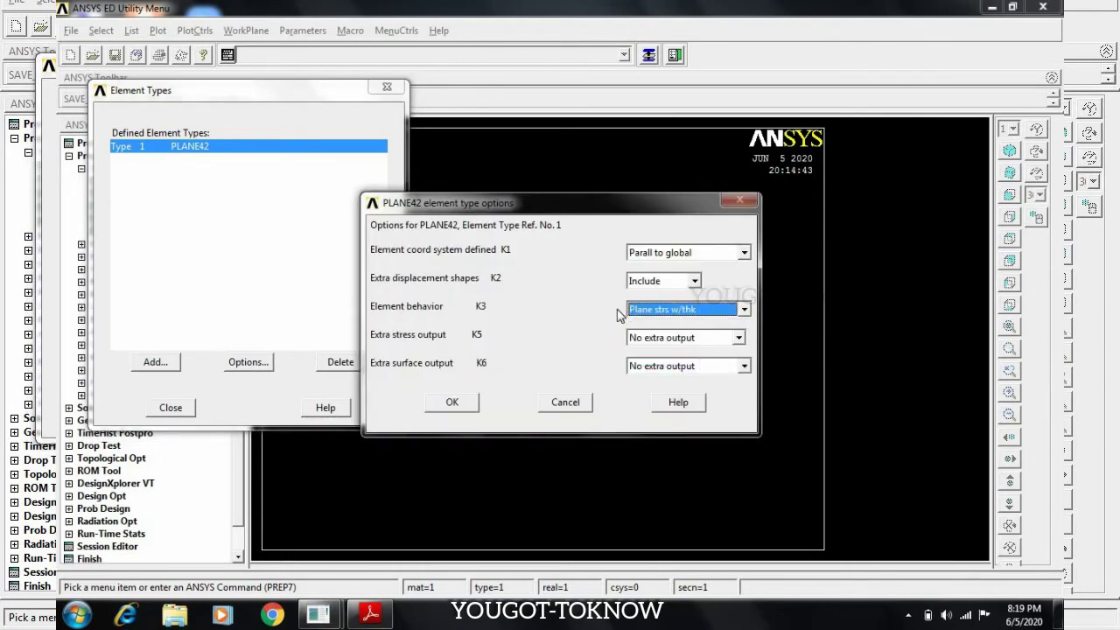
left_click(452, 405)
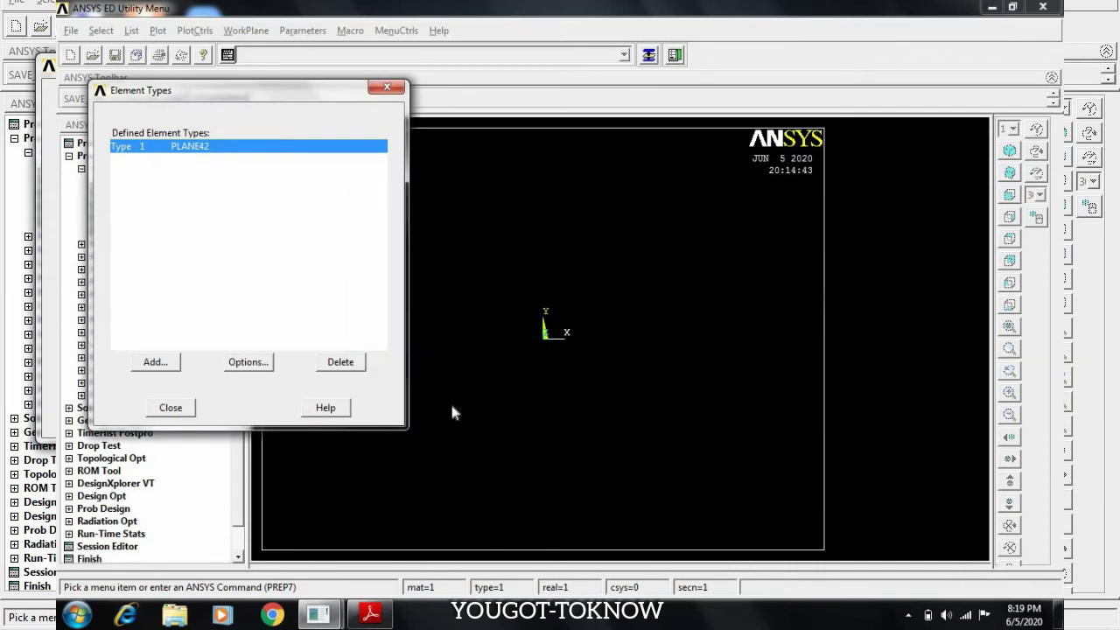
left_click(172, 406)
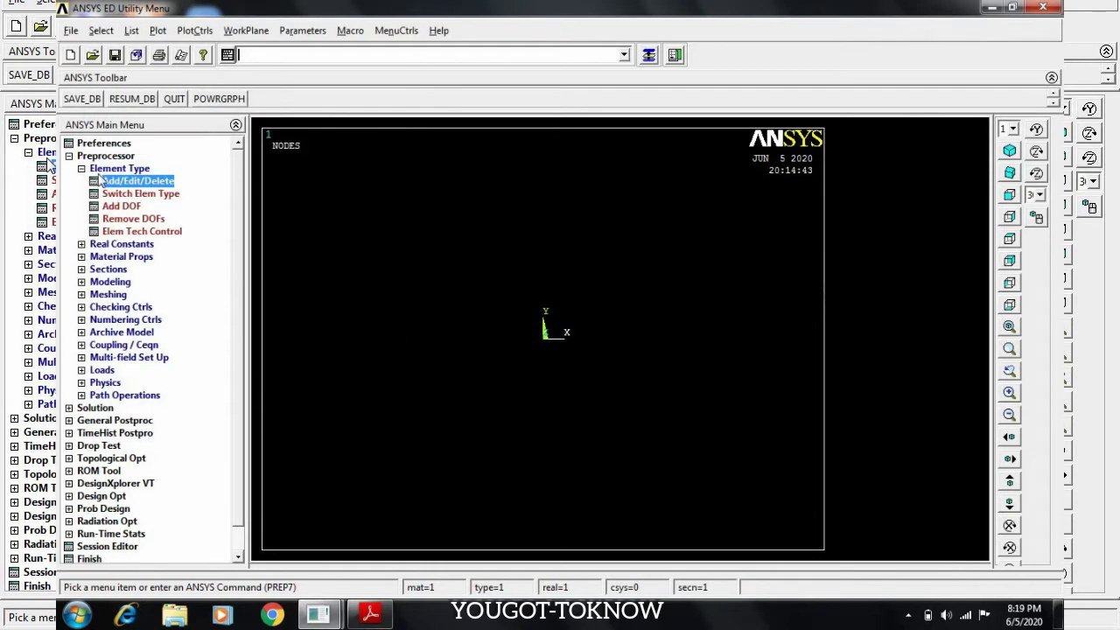
- Add real constant set 1 for the PLANE42 element with a thickness of 10
left_click(114, 169)
left_click(114, 194)
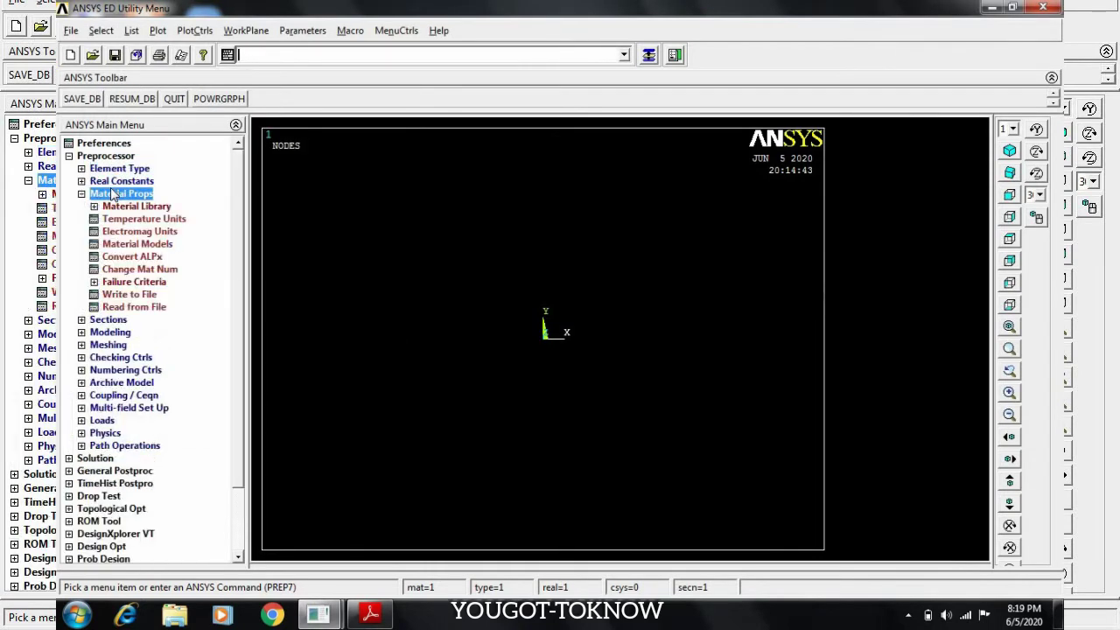
left_click(114, 193)
left_click(118, 181)
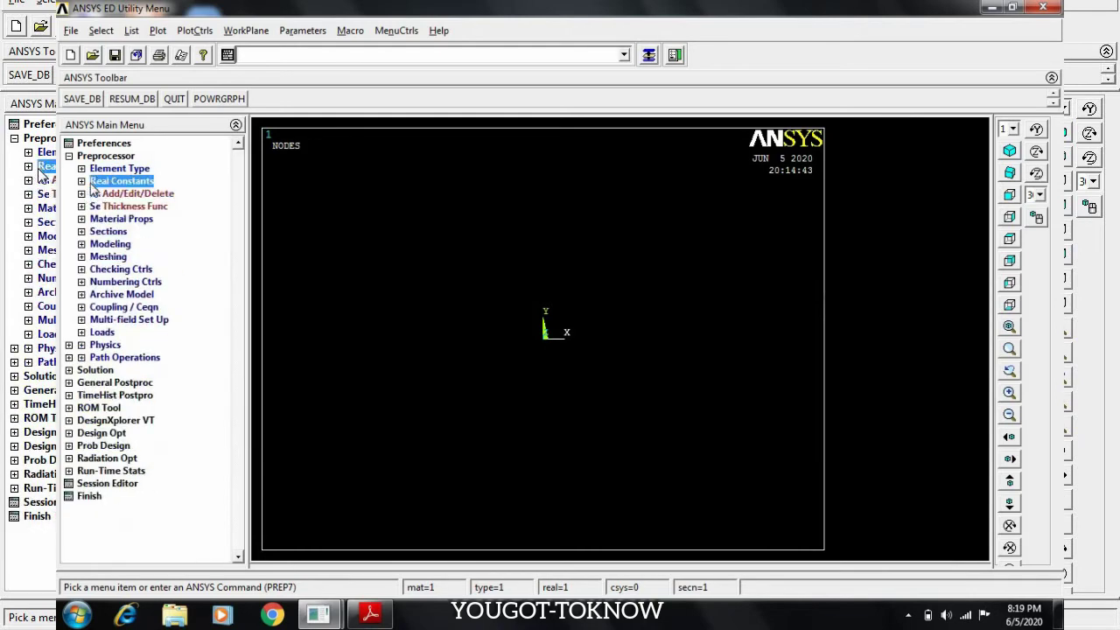
left_click(170, 196)
left_click(145, 340)
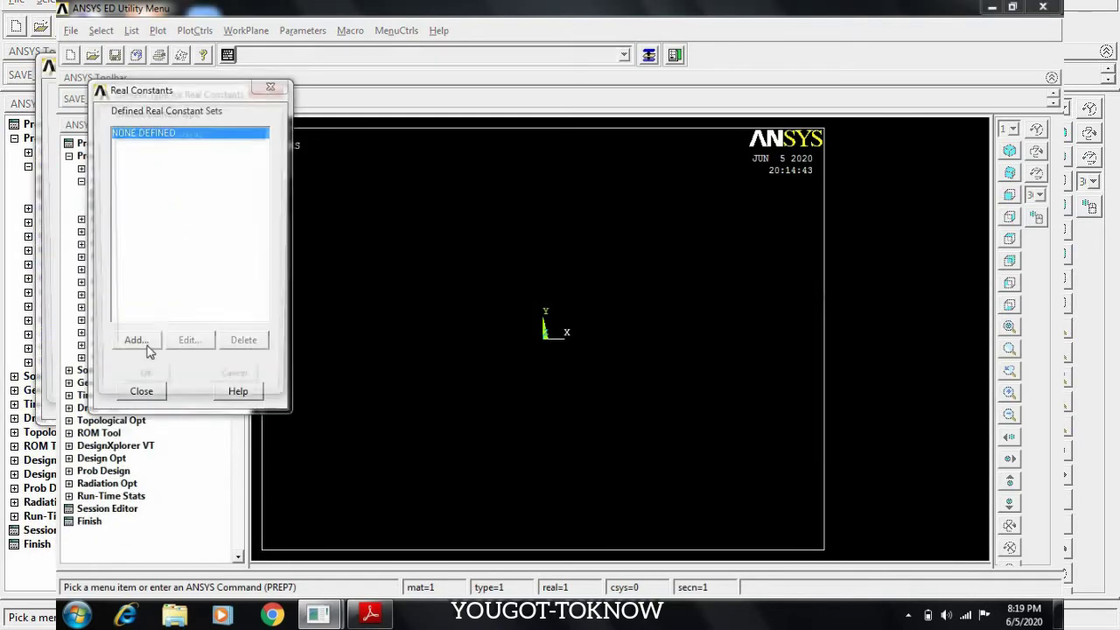
left_click(142, 390)
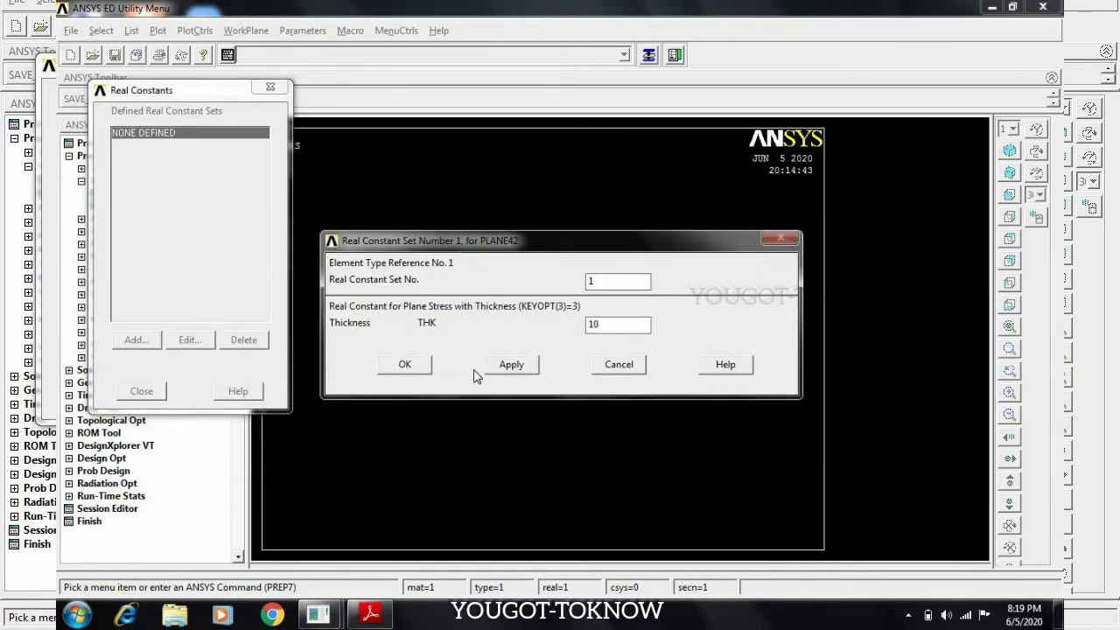
left_click(413, 362)
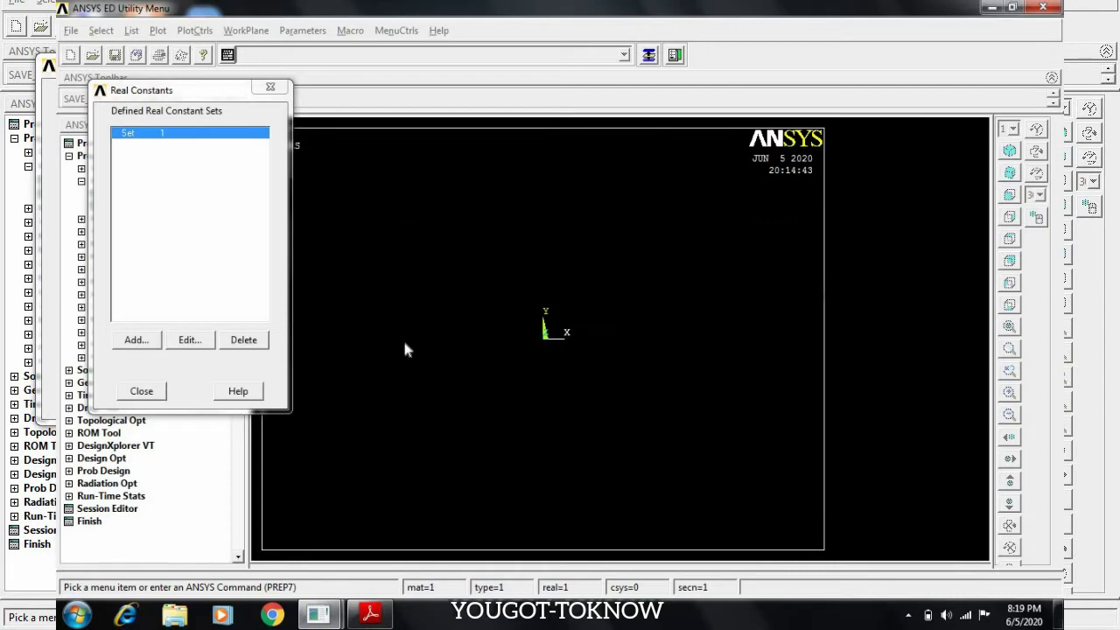
left_click(141, 391)
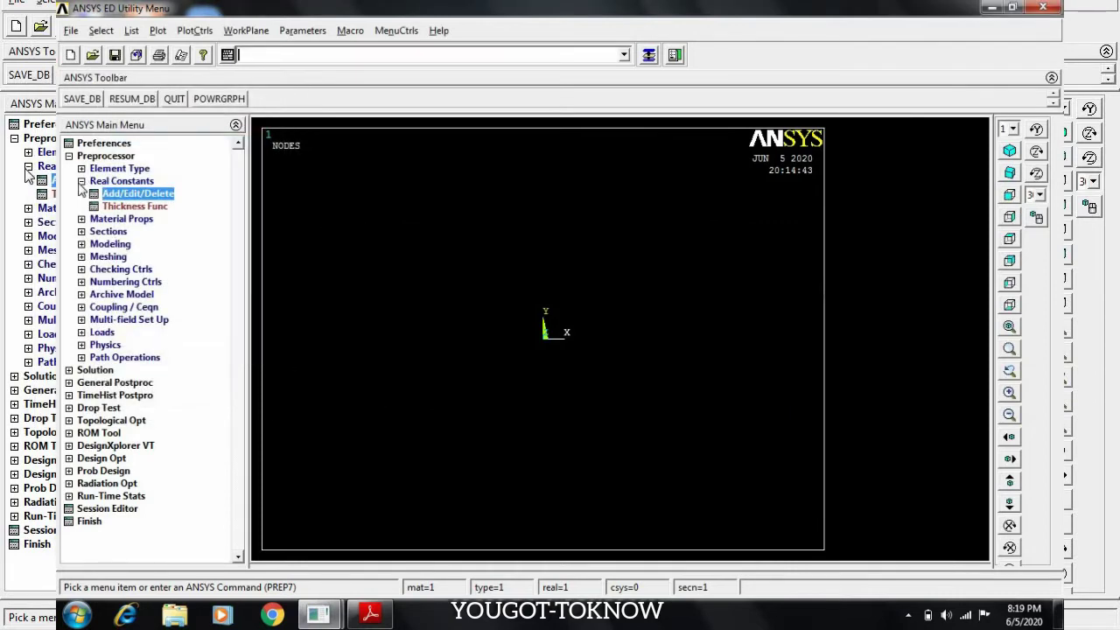
- Define material model 1 as structural linear elastic isotropic with EX 2e5 and PRXY 0.3
left_click(81, 180)
left_click(116, 193)
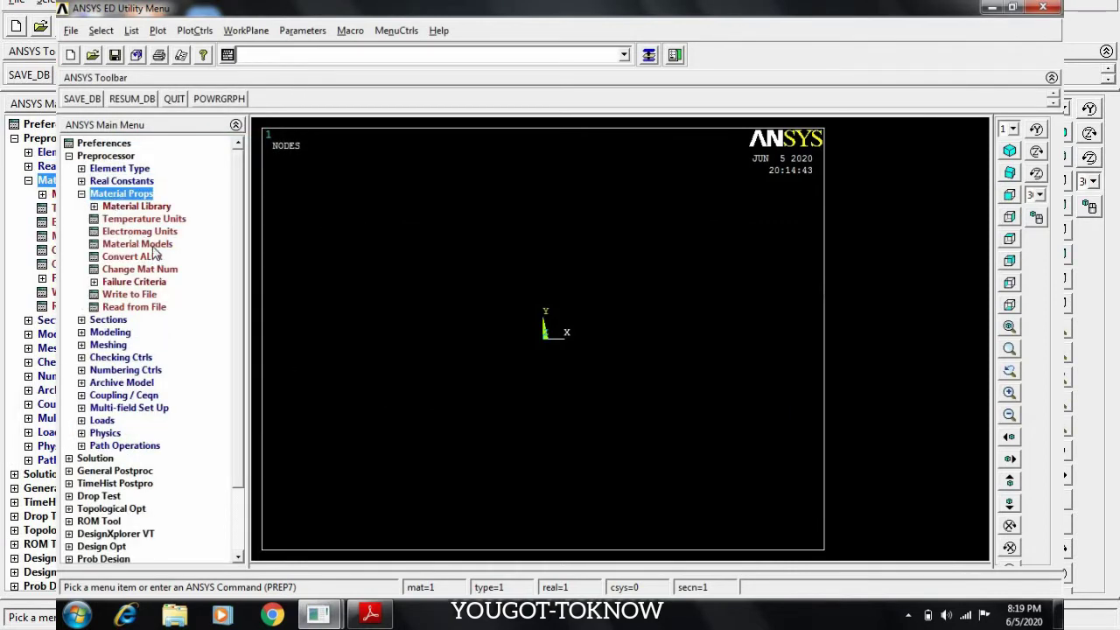
left_click(154, 247)
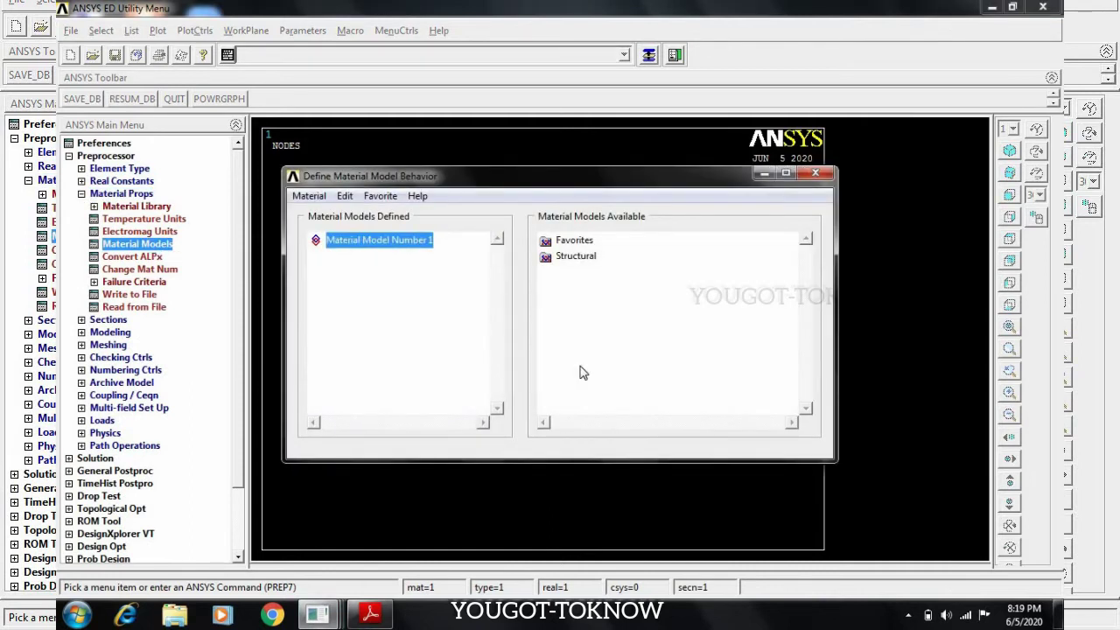
double_click(579, 255)
left_click(591, 273)
double_click(592, 273)
double_click(614, 287)
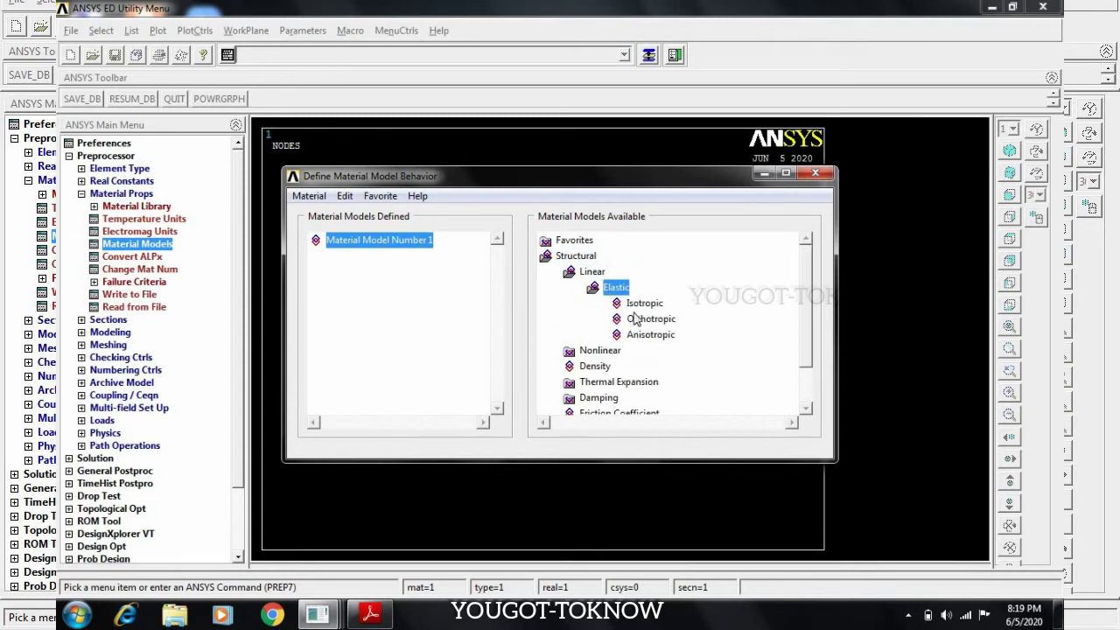
double_click(636, 307)
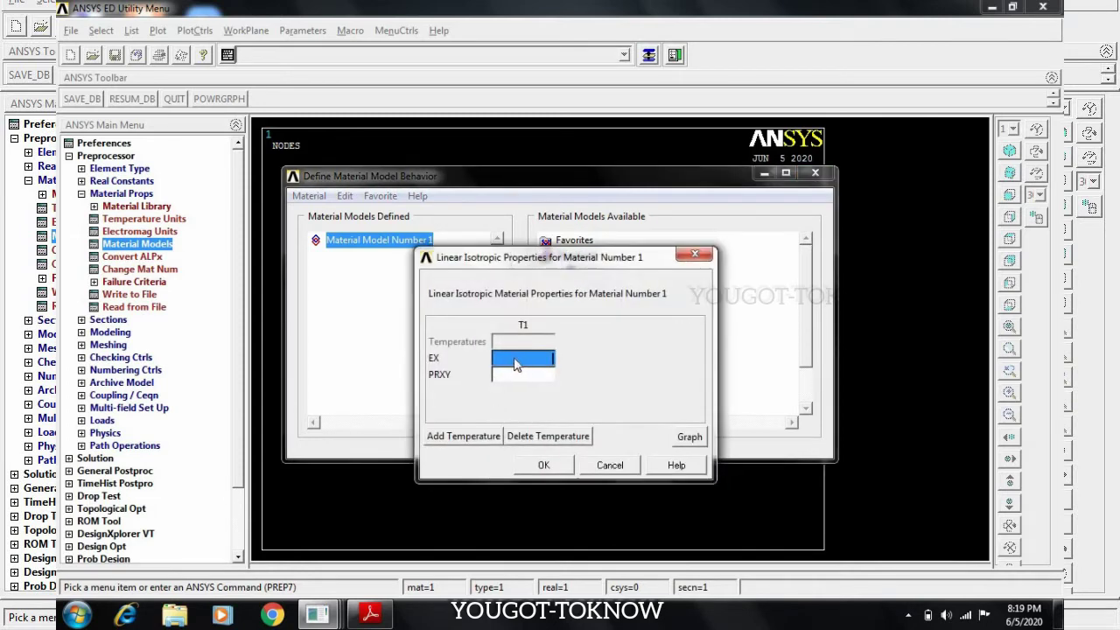
left_click(516, 363)
type("2e")
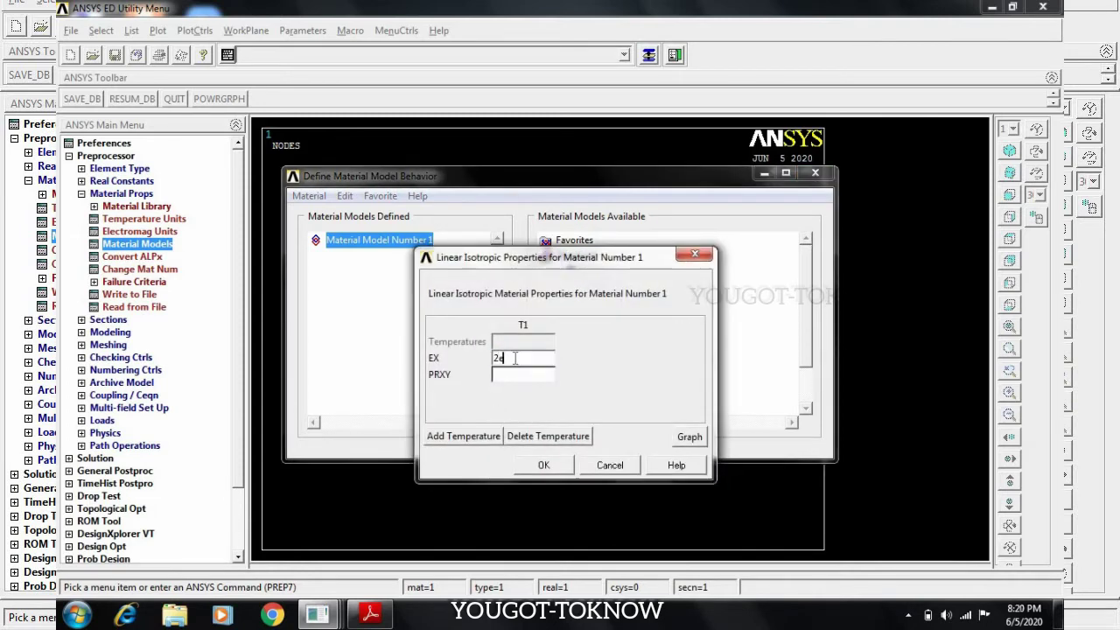
type("5")
left_click(548, 376)
type("0.3")
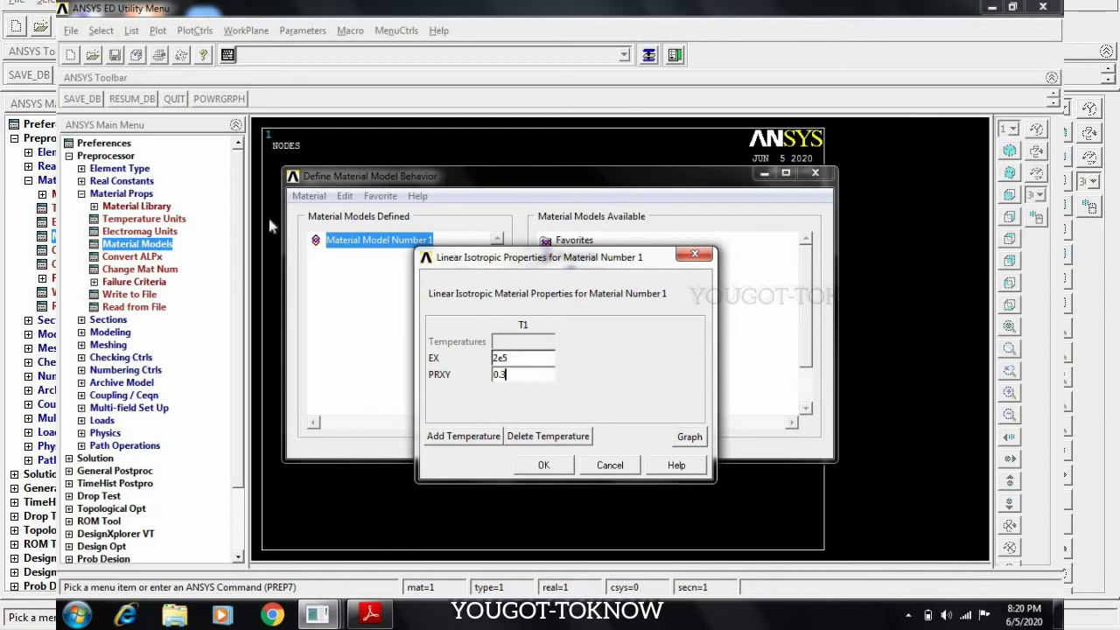
left_click(556, 470)
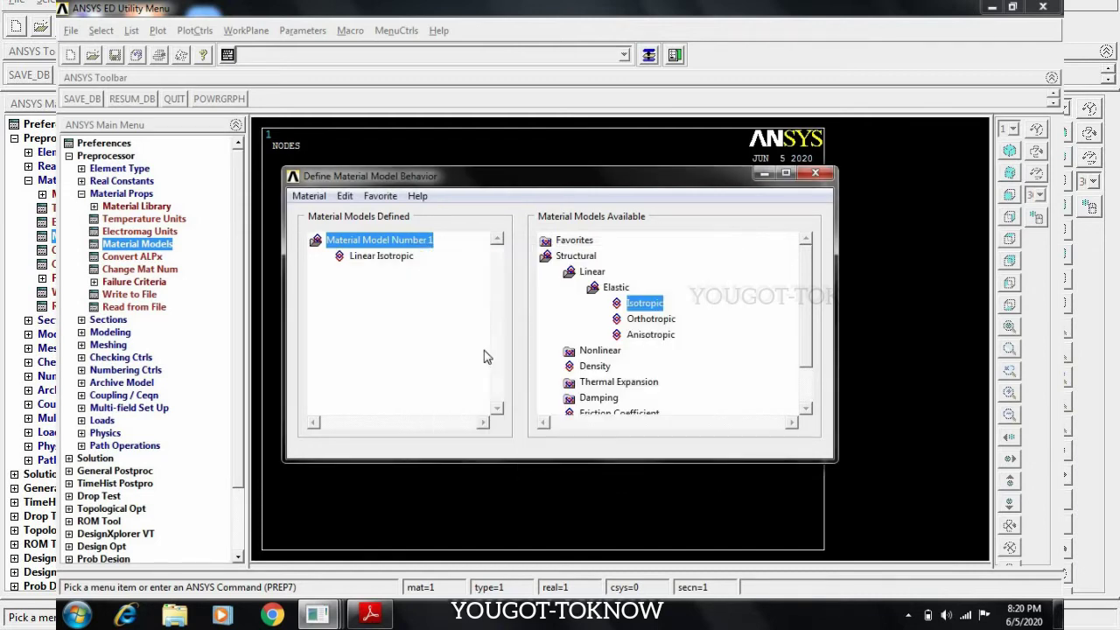
left_click(324, 198)
left_click(315, 228)
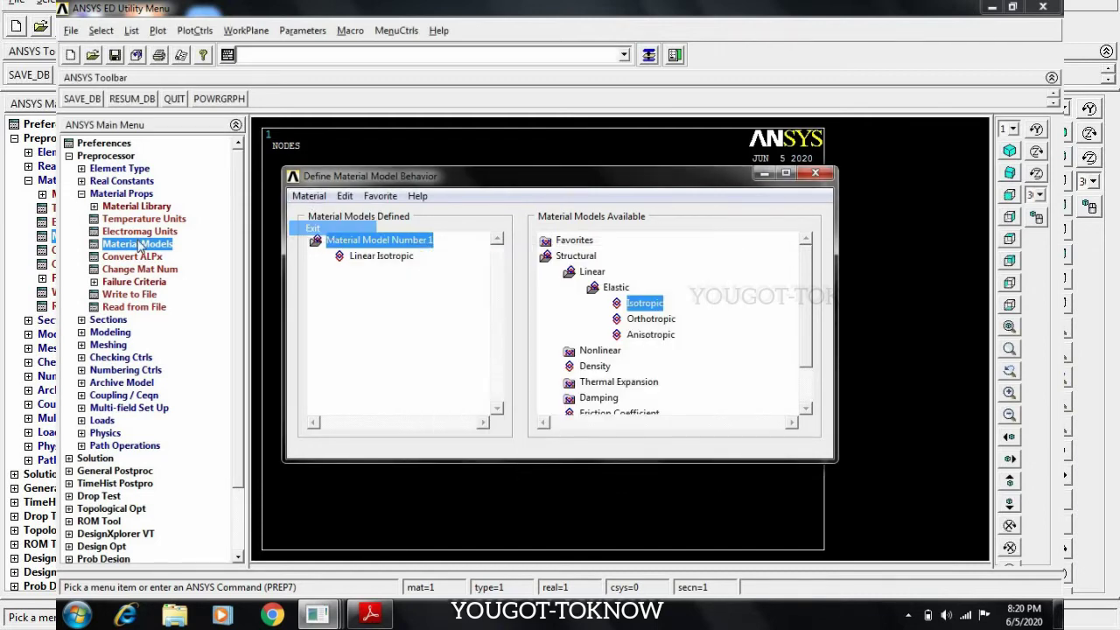
- Start creating a rectangular area by two corners
left_click(118, 193)
left_click(110, 218)
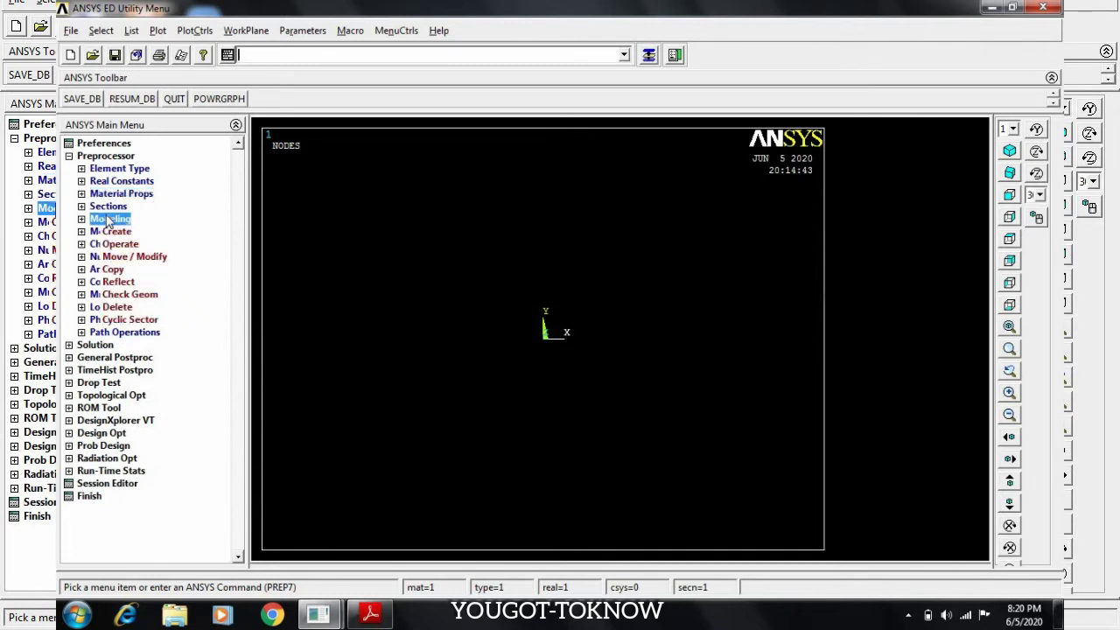
left_click(116, 231)
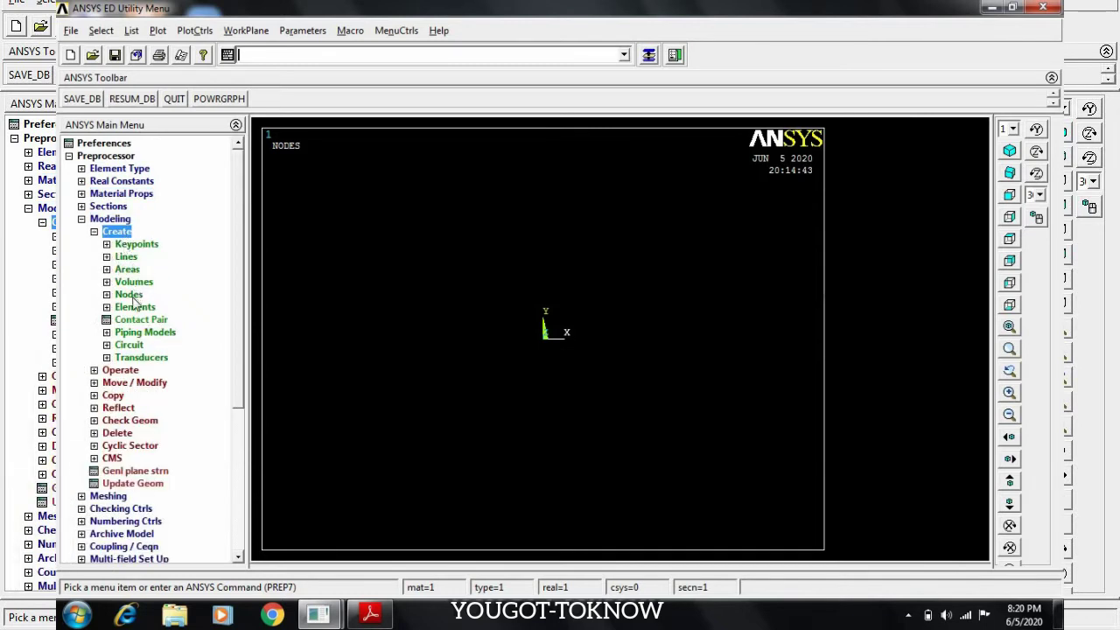
left_click(128, 270)
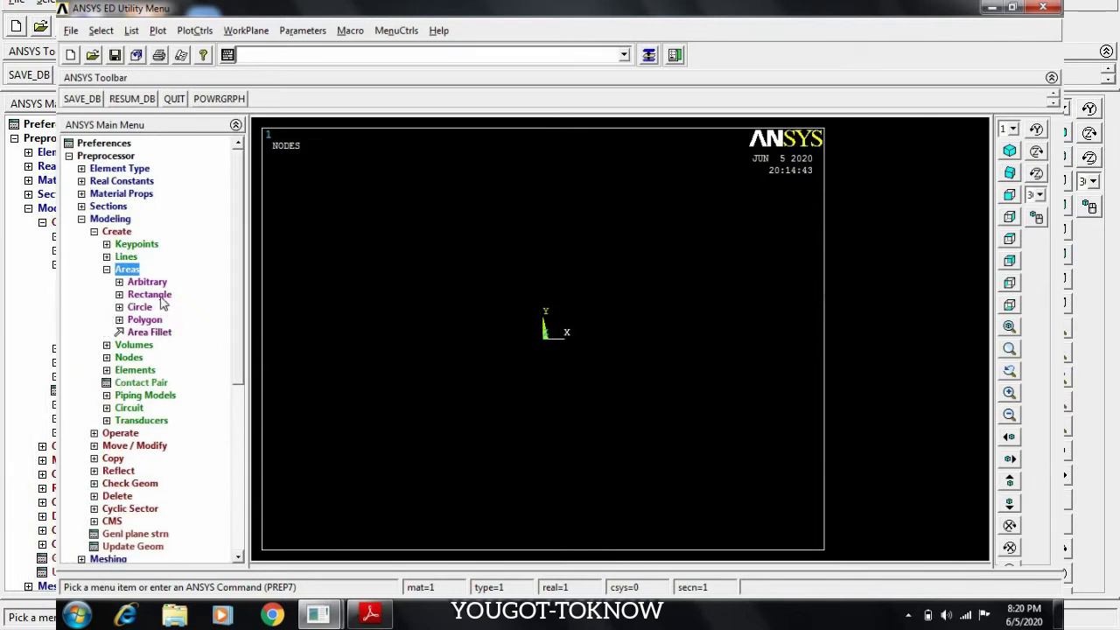
left_click(161, 296)
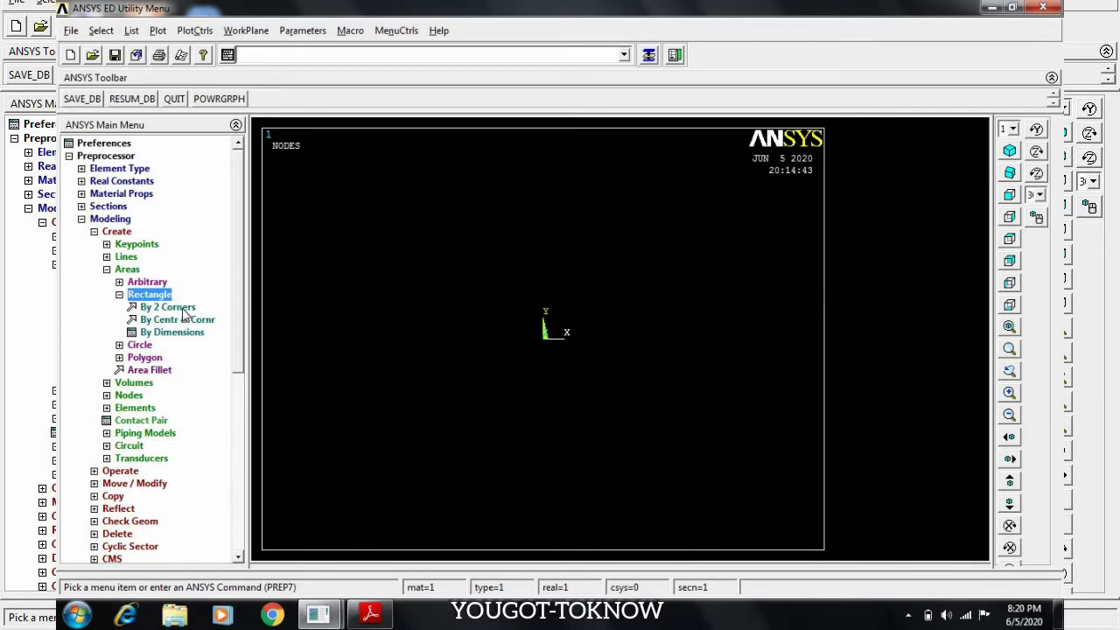
left_click(183, 310)
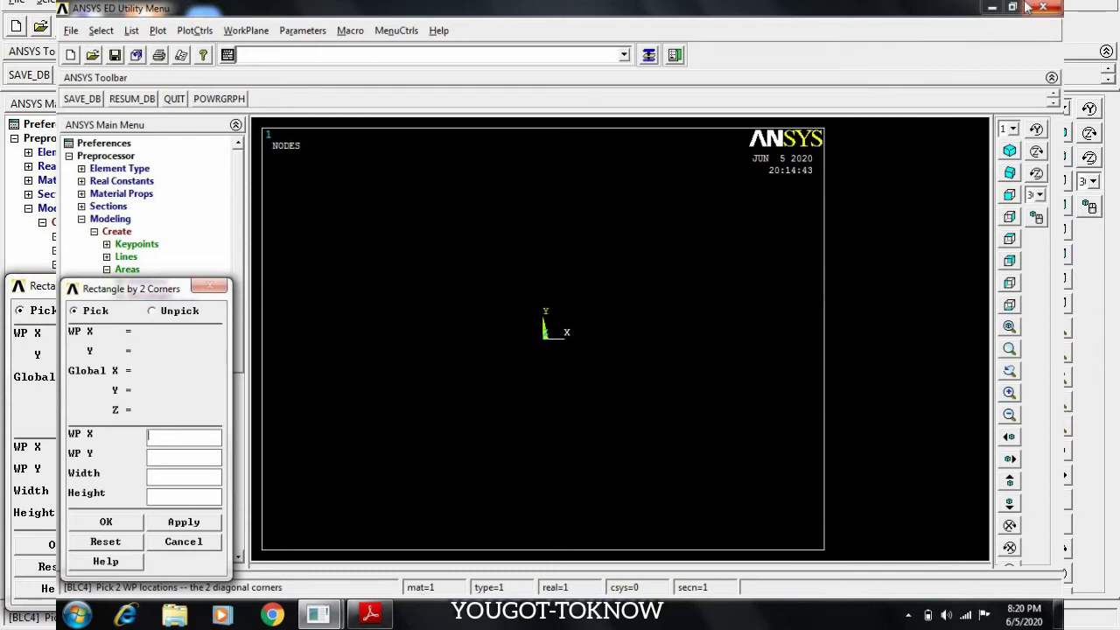
- Switch to plate with hole.pdf in Adobe Reader to check the plate's width and height, and return to ANSYS
left_click(995, 8)
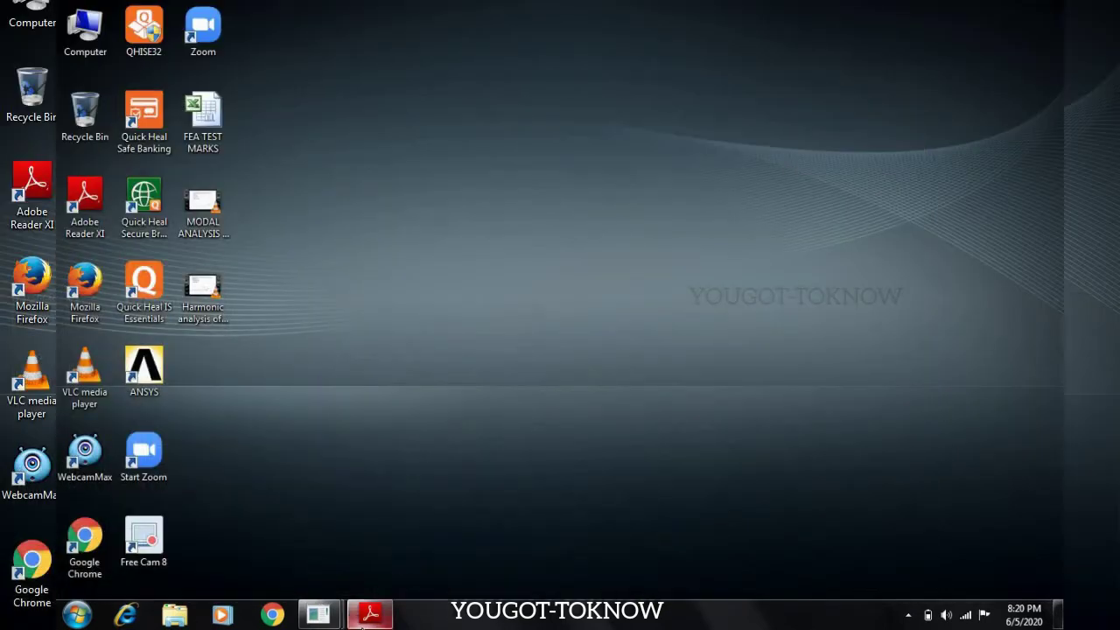
left_click(372, 618)
scroll(458, 445, "up", 3)
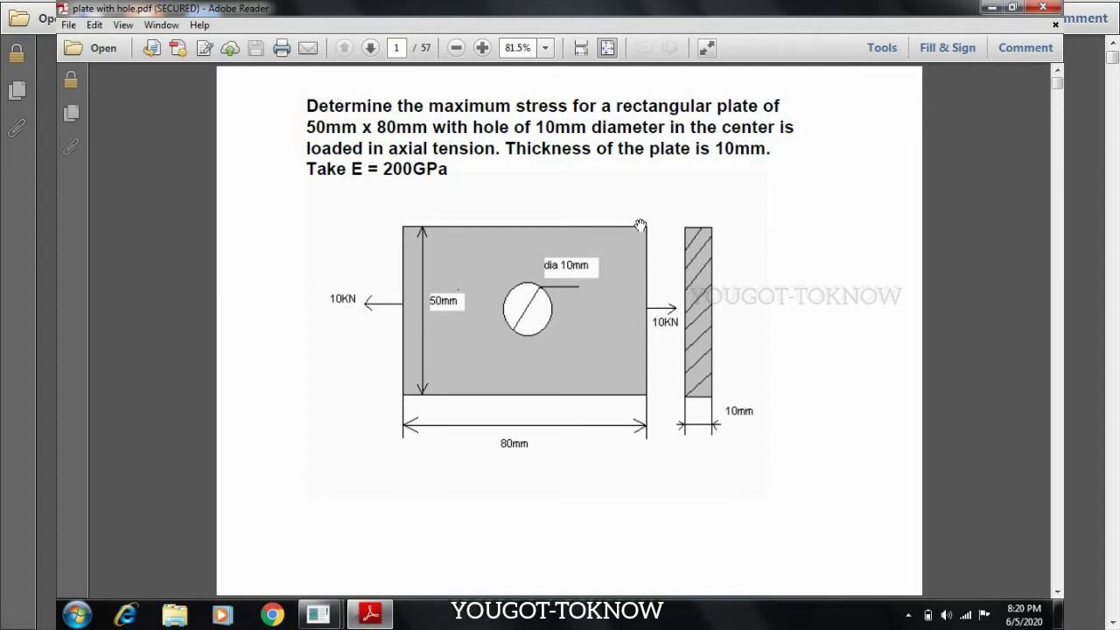
left_click(991, 8)
mouse_move(319, 615)
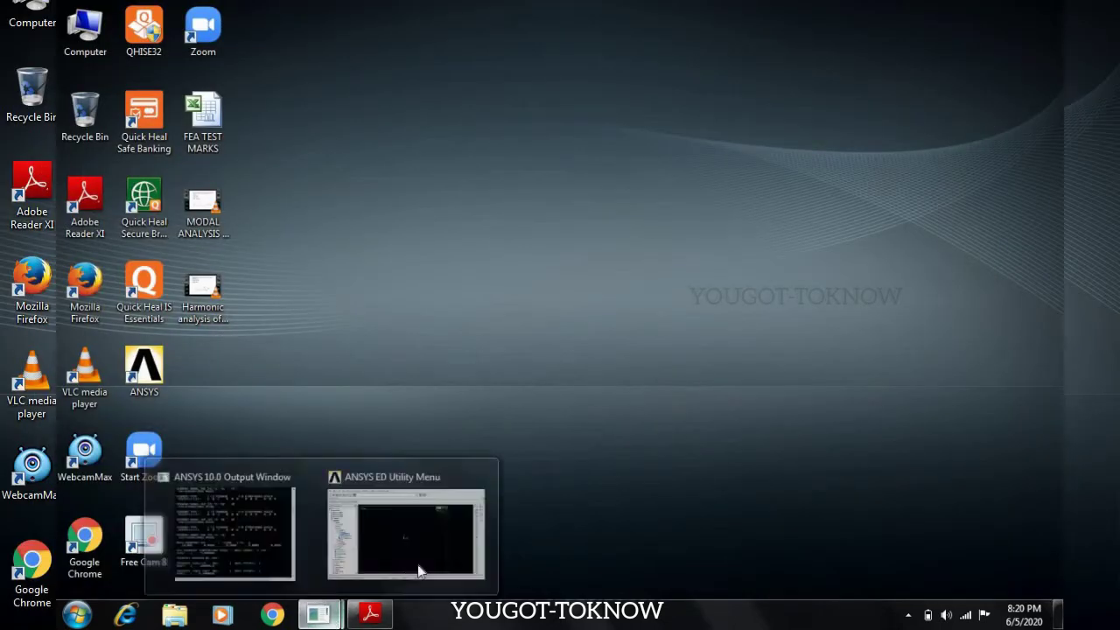
left_click(406, 534)
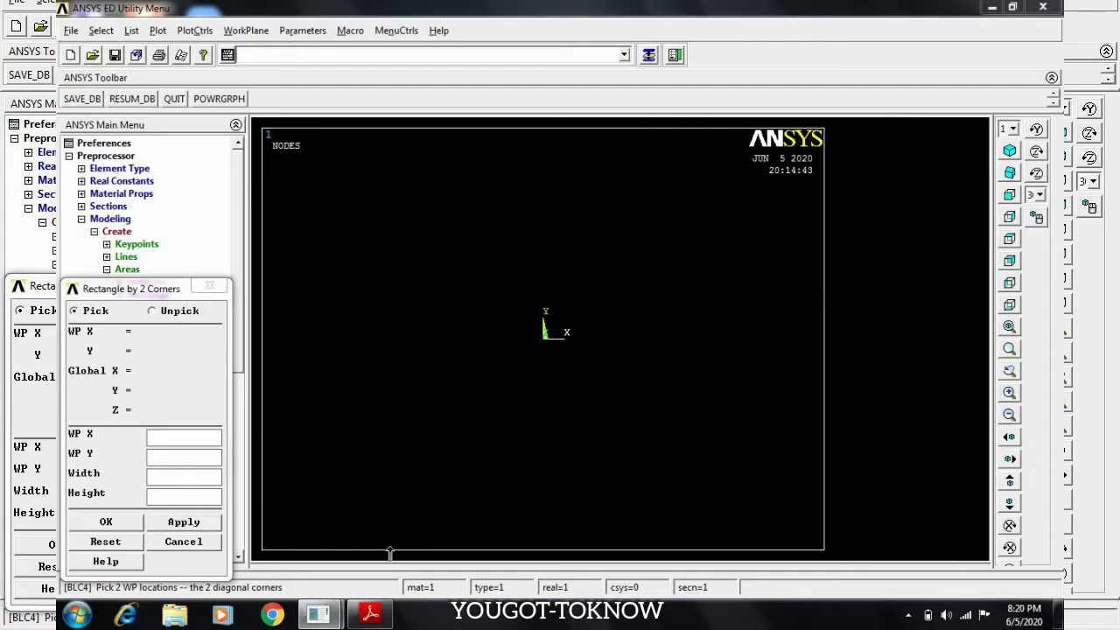
- Create the plate's rectangular area with one corner at the origin, 80 mm wide and 50 mm high
left_click(175, 440)
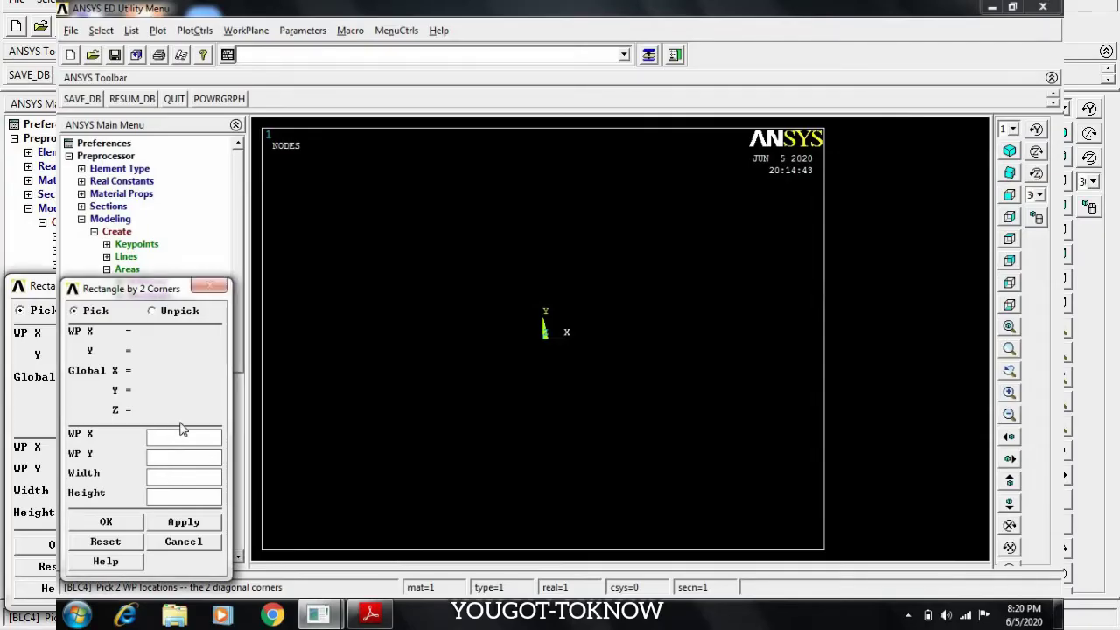
type("0")
left_click(106, 521)
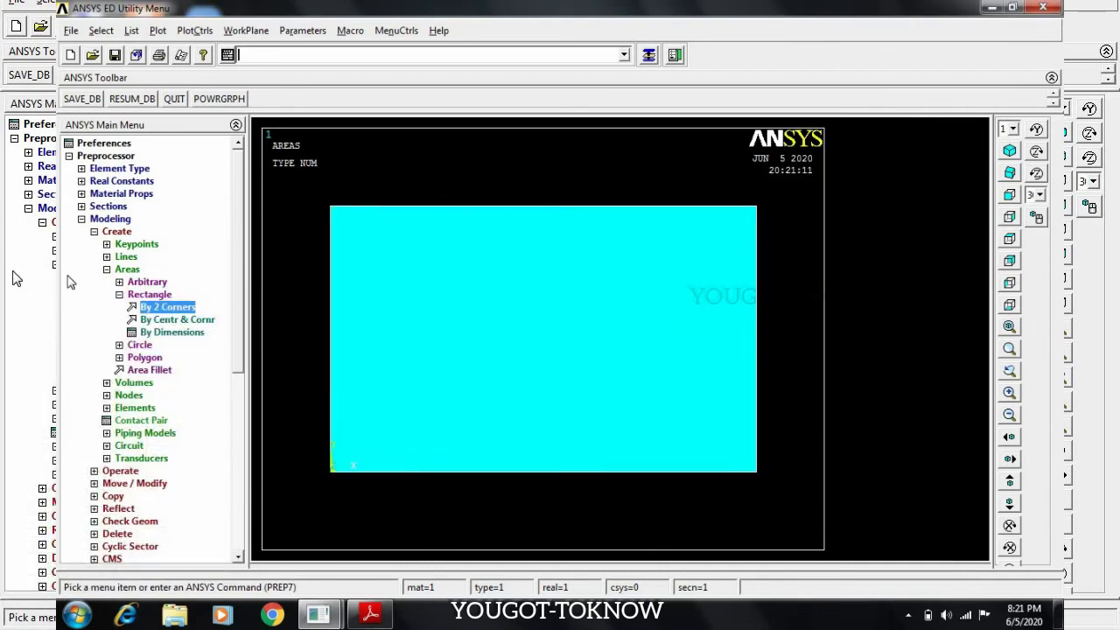
- Create a solid circular area centred at the origin, checking the hole diameter in plate with hole.pdf in Adobe Reader and returning to ANSYS
left_click(119, 294)
left_click(107, 268)
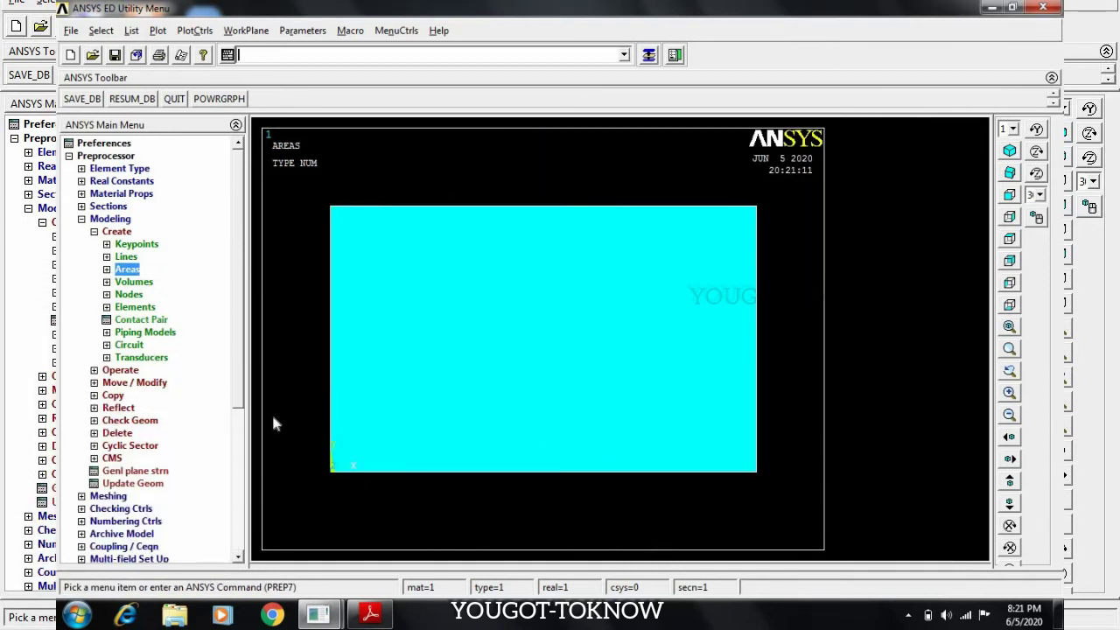
left_click(127, 271)
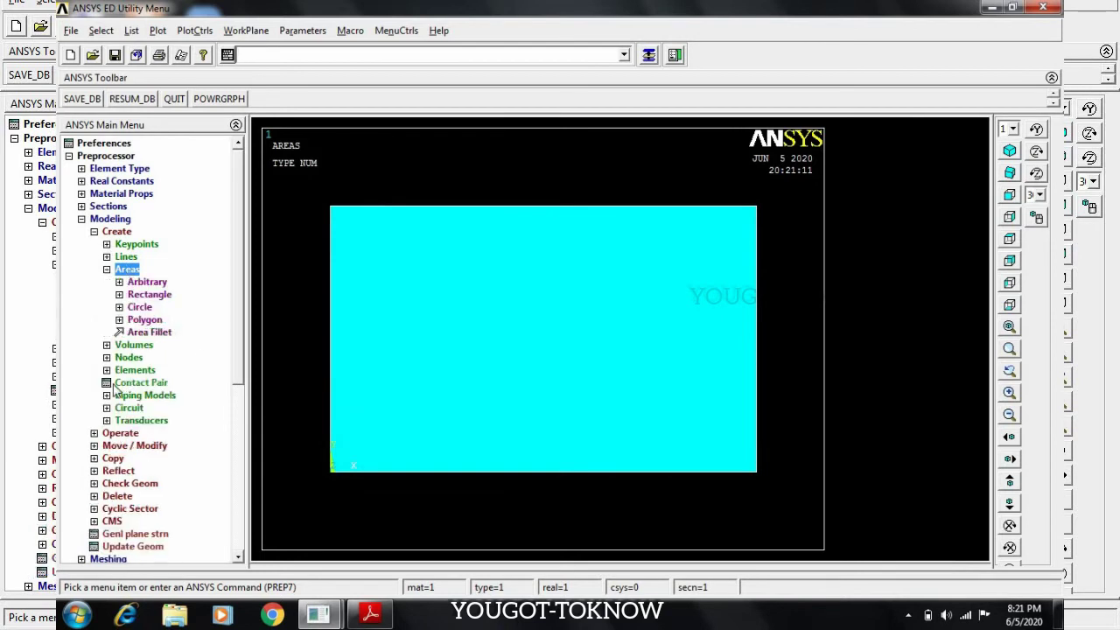
left_click(139, 307)
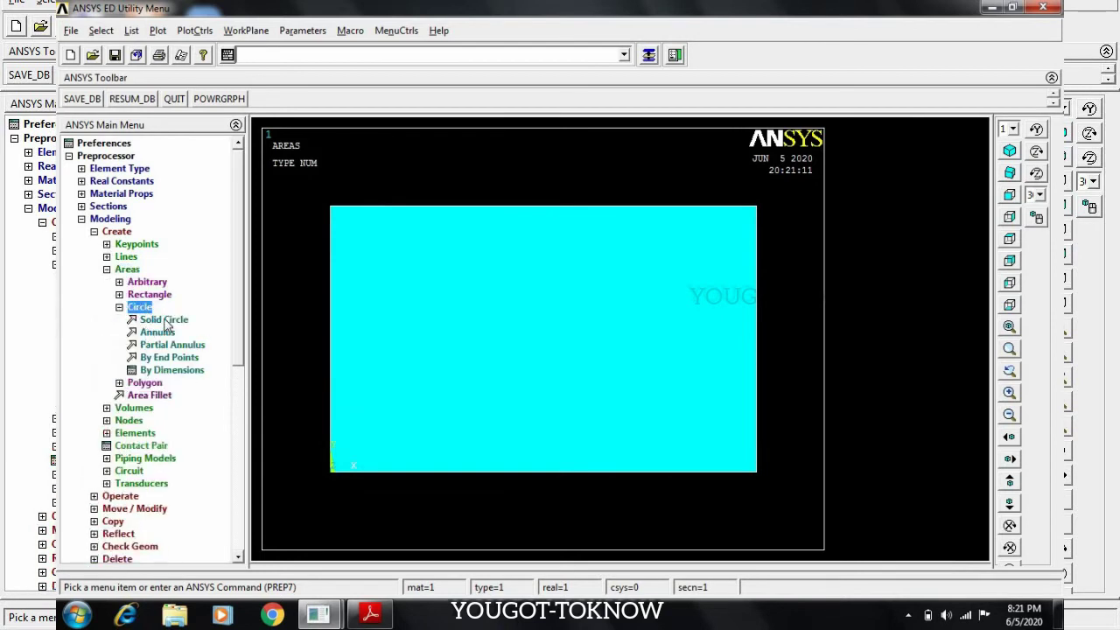
left_click(164, 320)
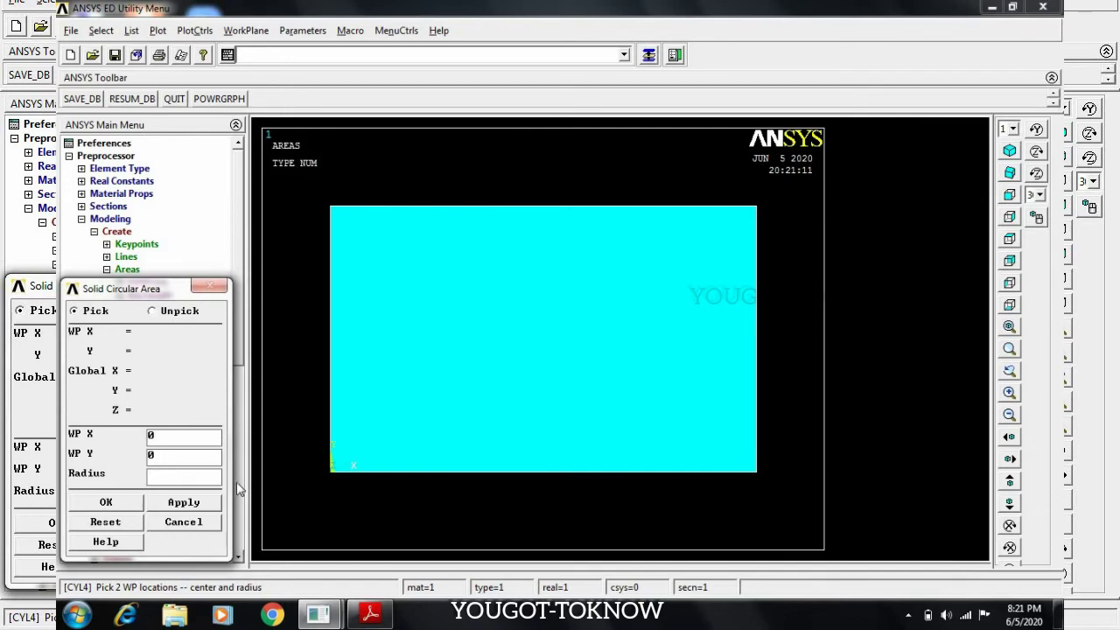
left_click(378, 616)
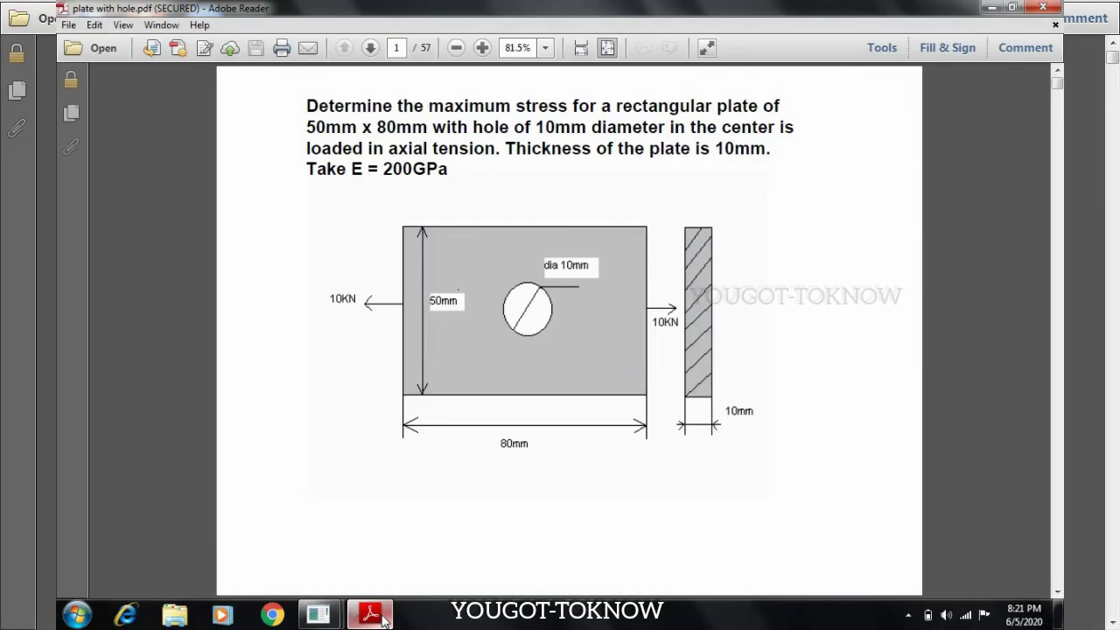
left_click(371, 616)
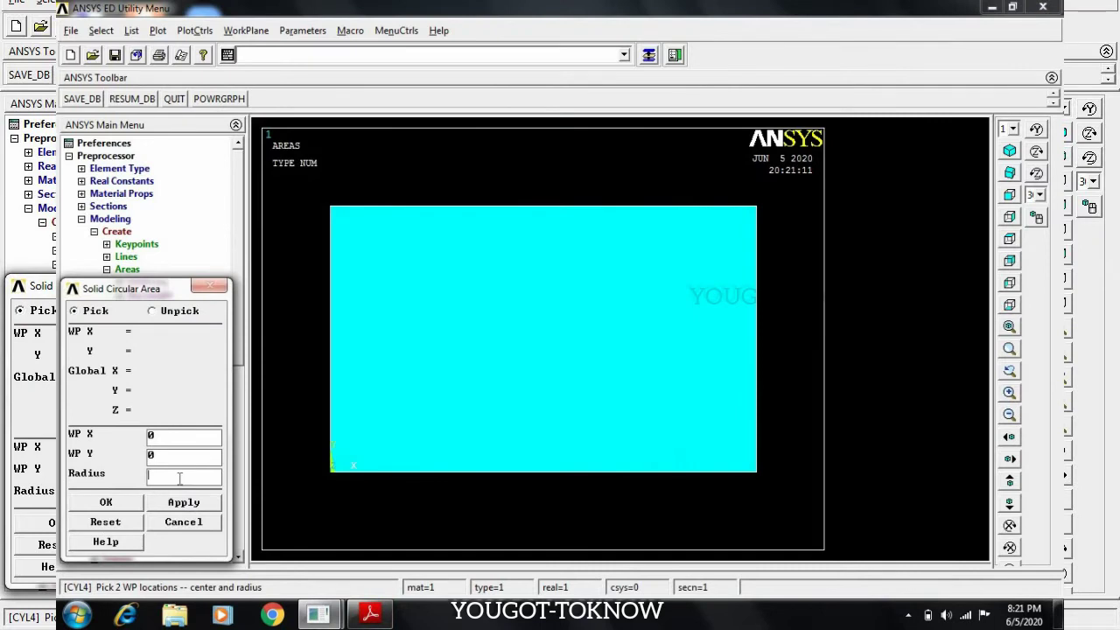
left_click(126, 504)
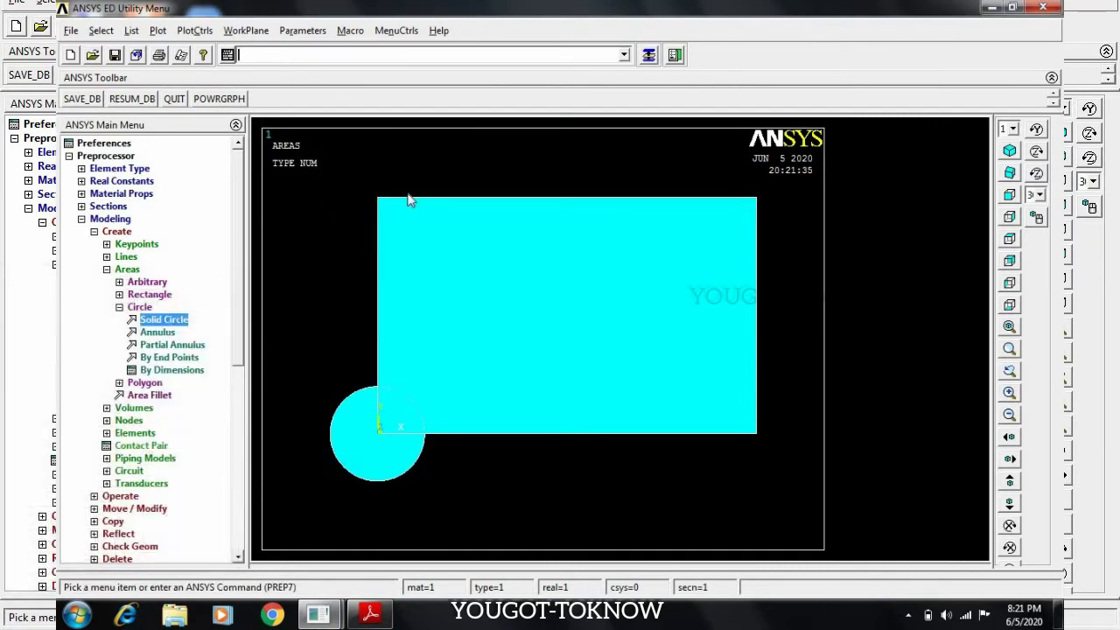
left_click(119, 307)
left_click(106, 269)
left_click(94, 231)
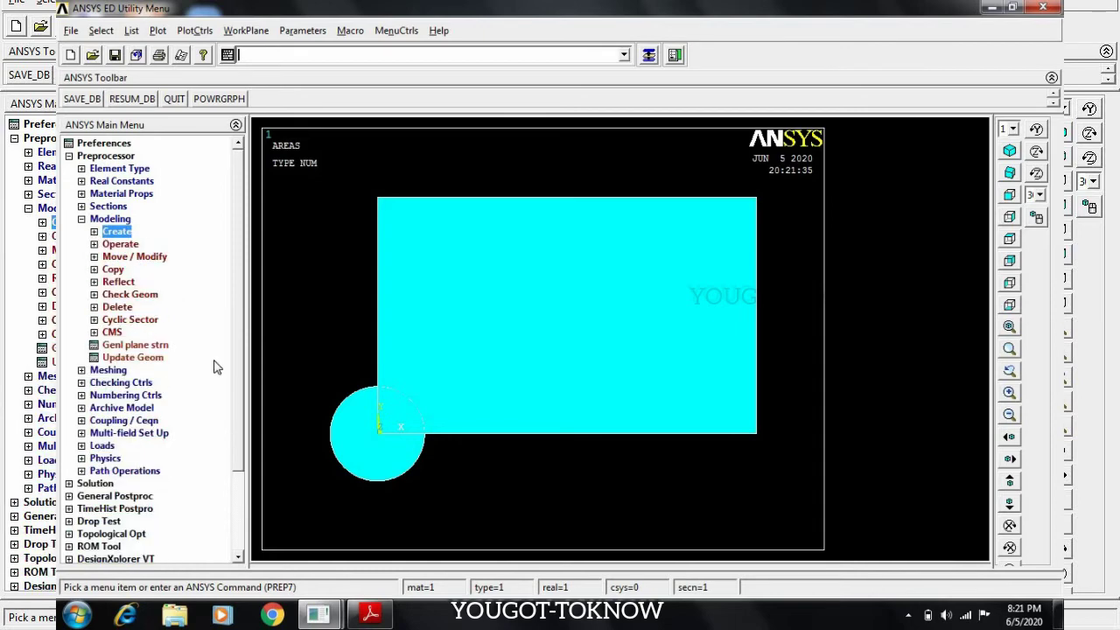
- Subtract the circular area from the rectangular area with a Boolean operation to cut the quarter-hole at the origin corner
left_click(81, 219)
left_click(111, 219)
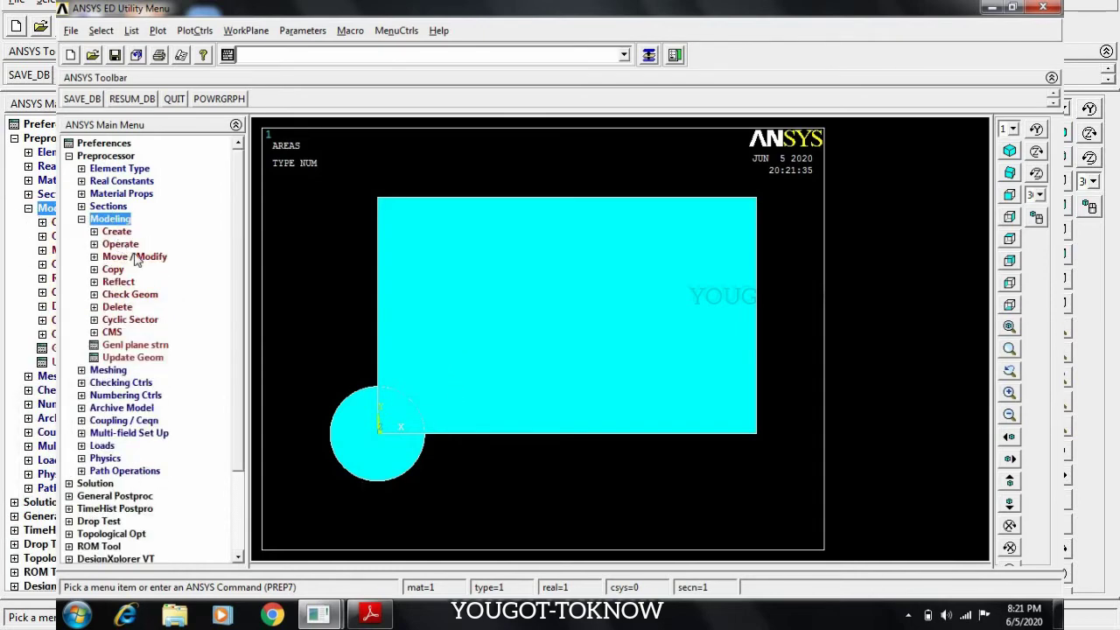
left_click(127, 246)
left_click(134, 282)
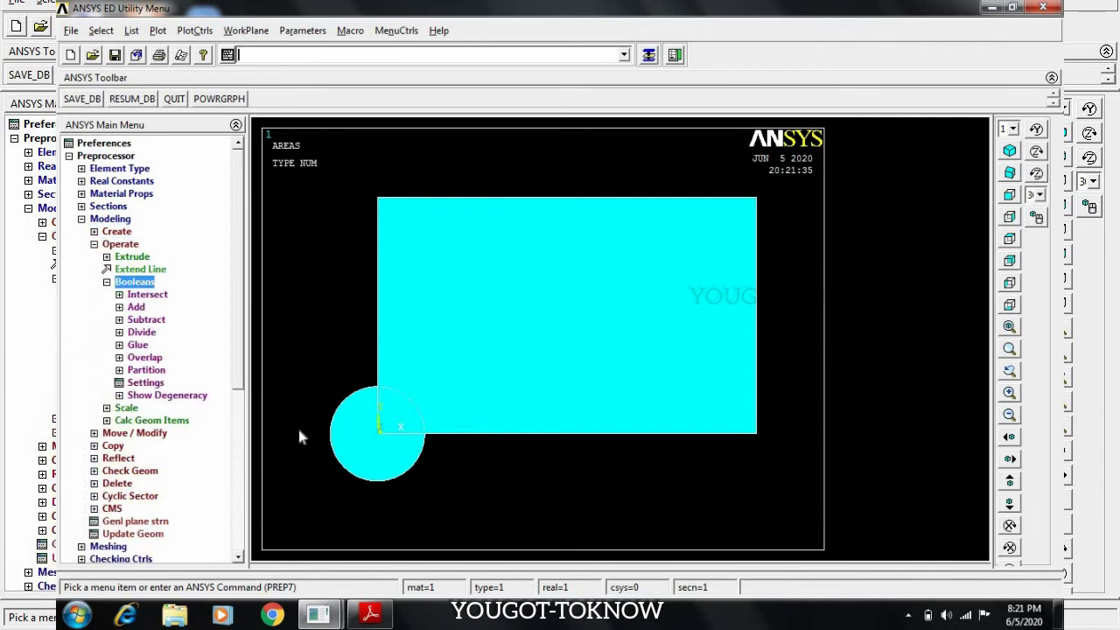
left_click(153, 321)
left_click(152, 344)
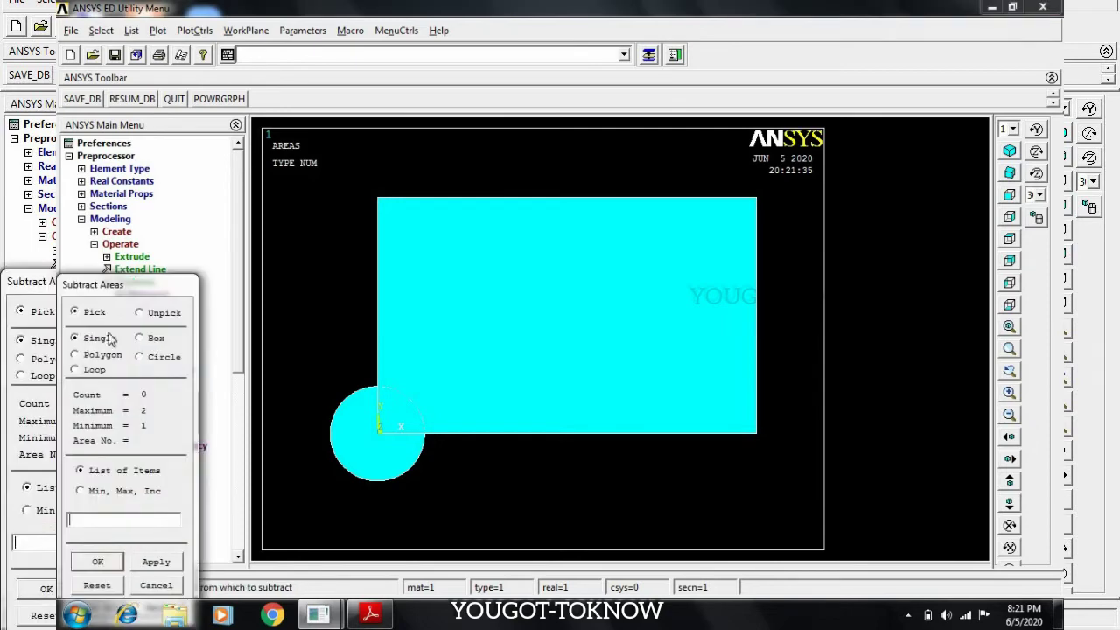
left_click_drag(142, 288, 148, 241)
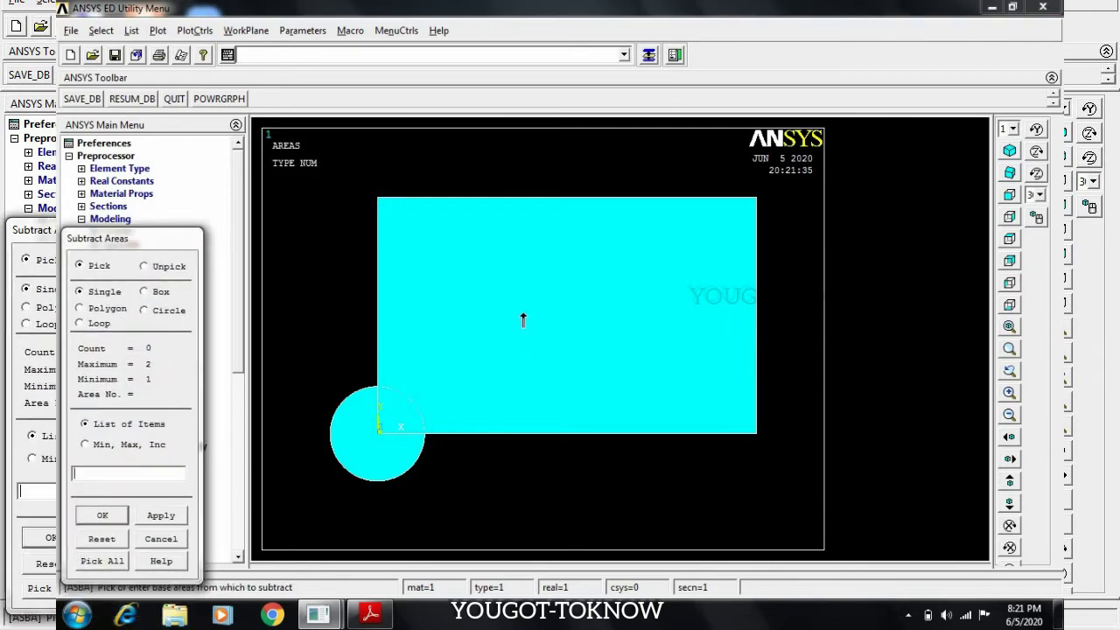
left_click(541, 294)
left_click(103, 515)
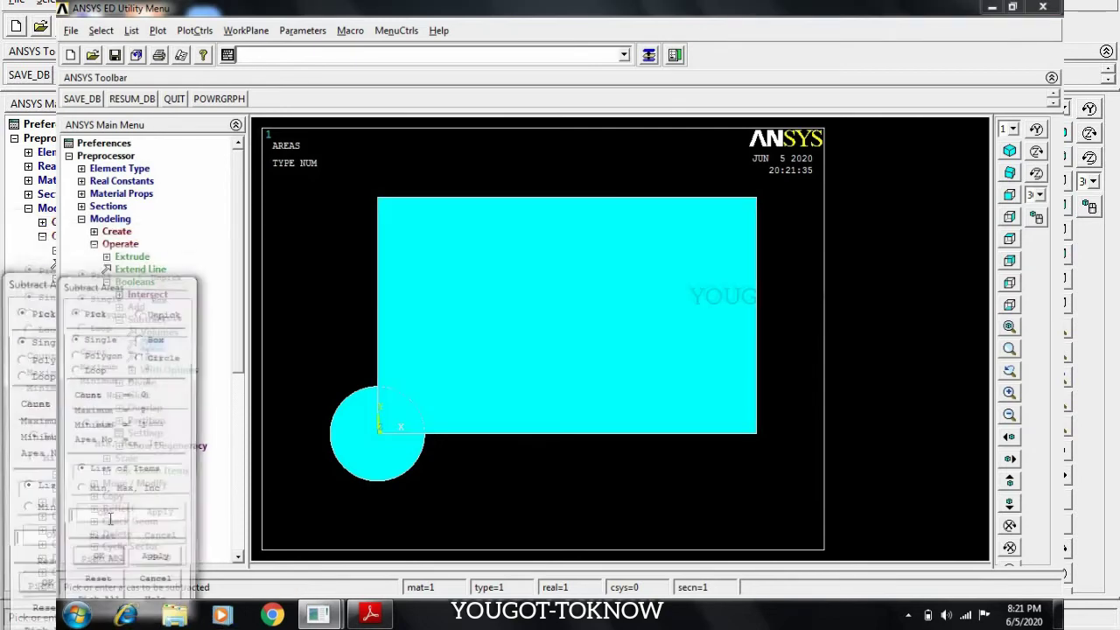
left_click(369, 446)
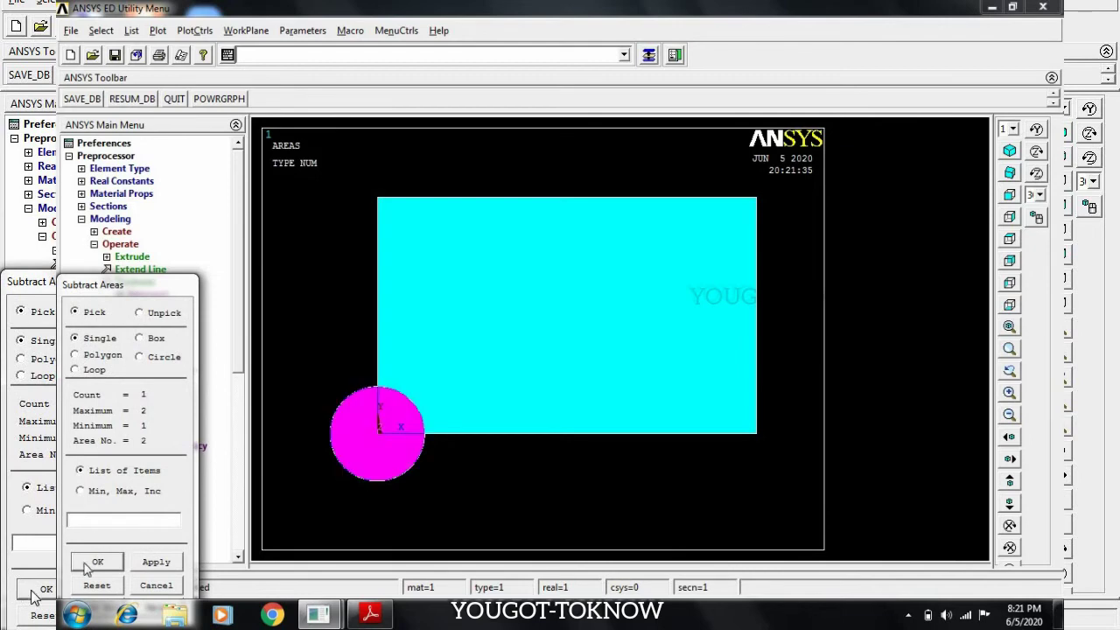
left_click(97, 561)
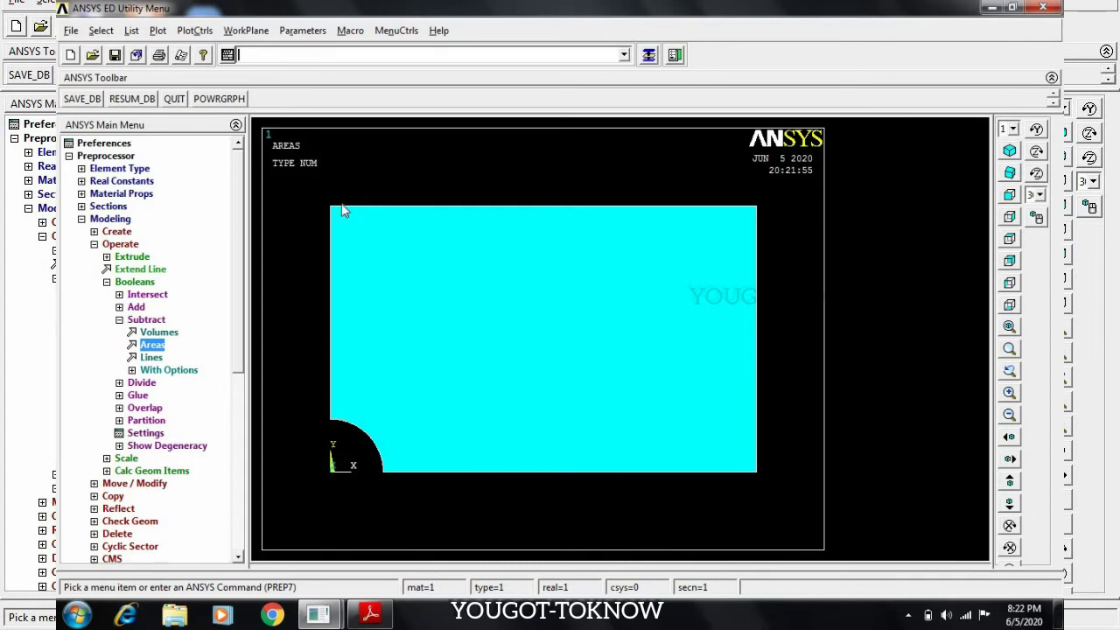
- Open the MeshTool and enable smart sizing at level 3
left_click(128, 321)
left_click(106, 282)
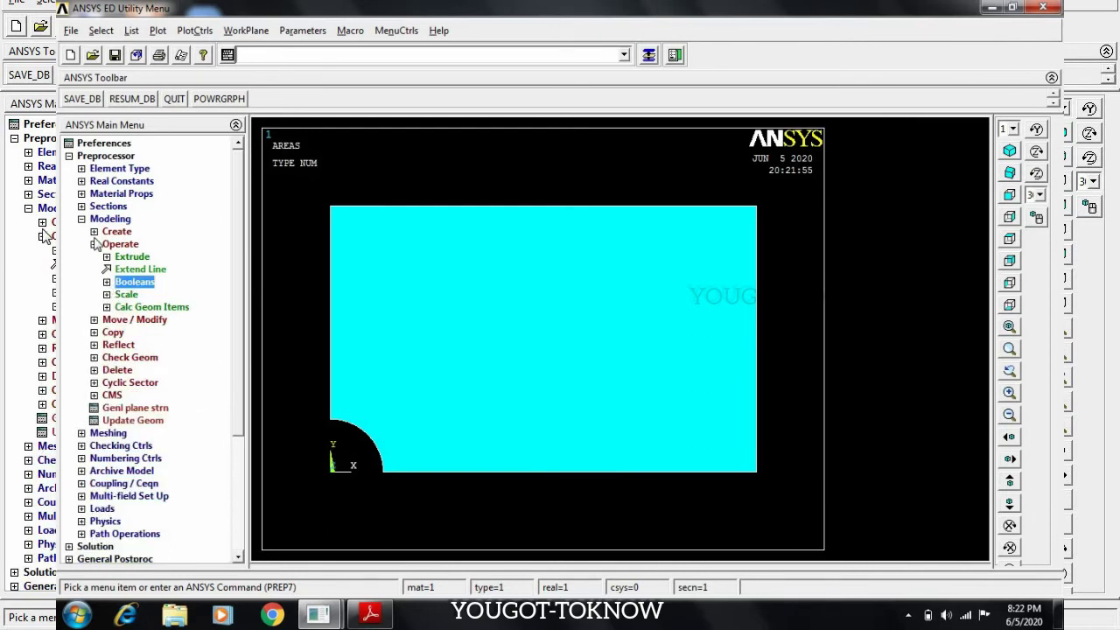
left_click(93, 245)
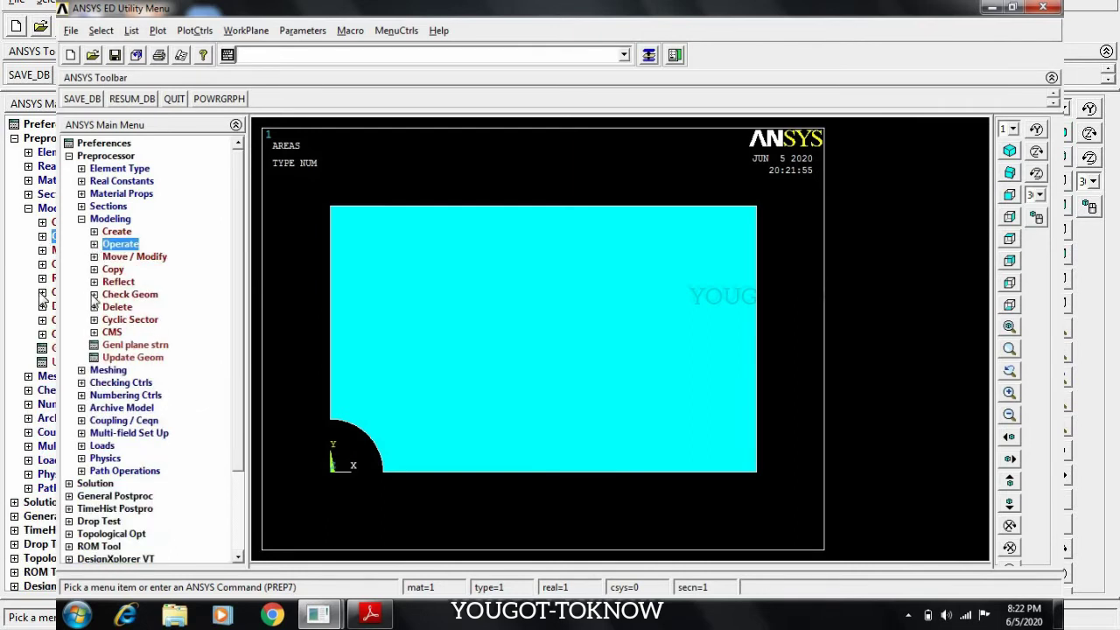
left_click(82, 219)
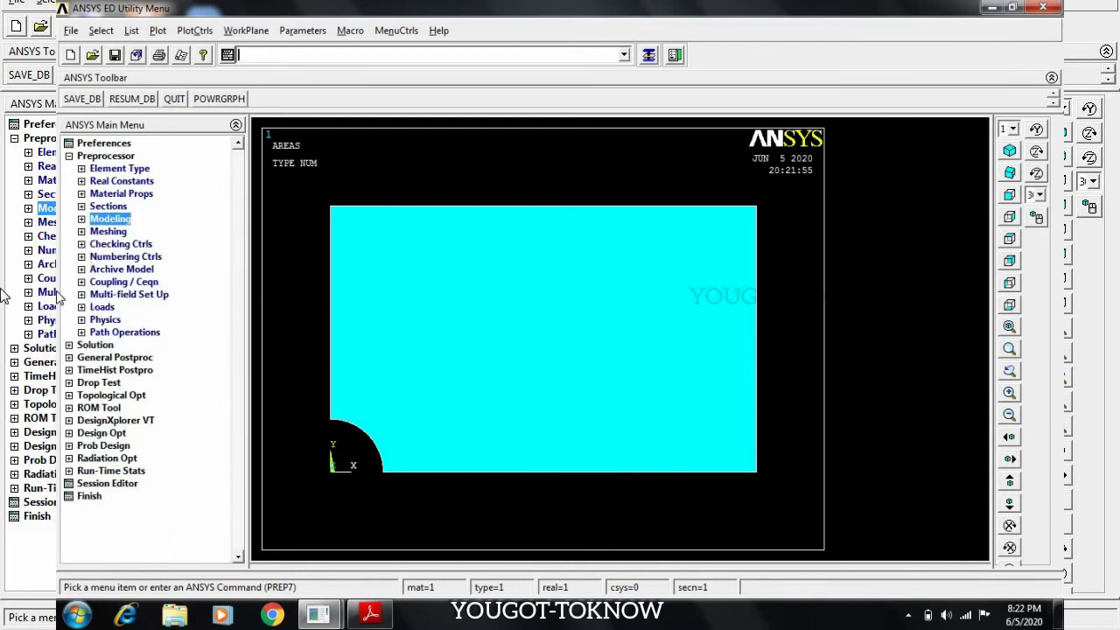
left_click(114, 231)
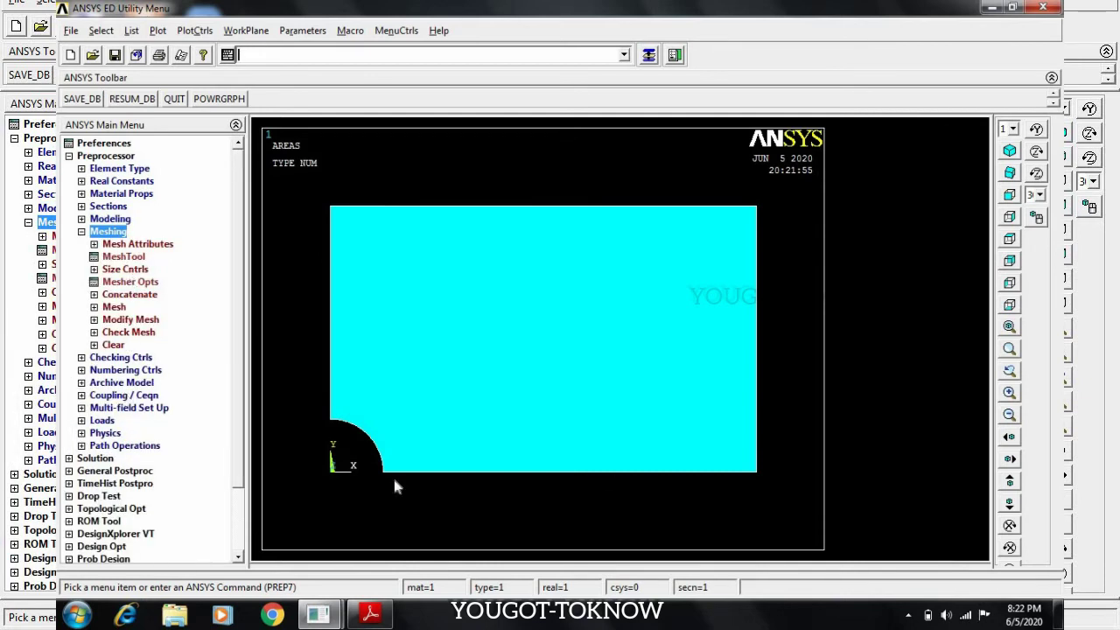
left_click(123, 257)
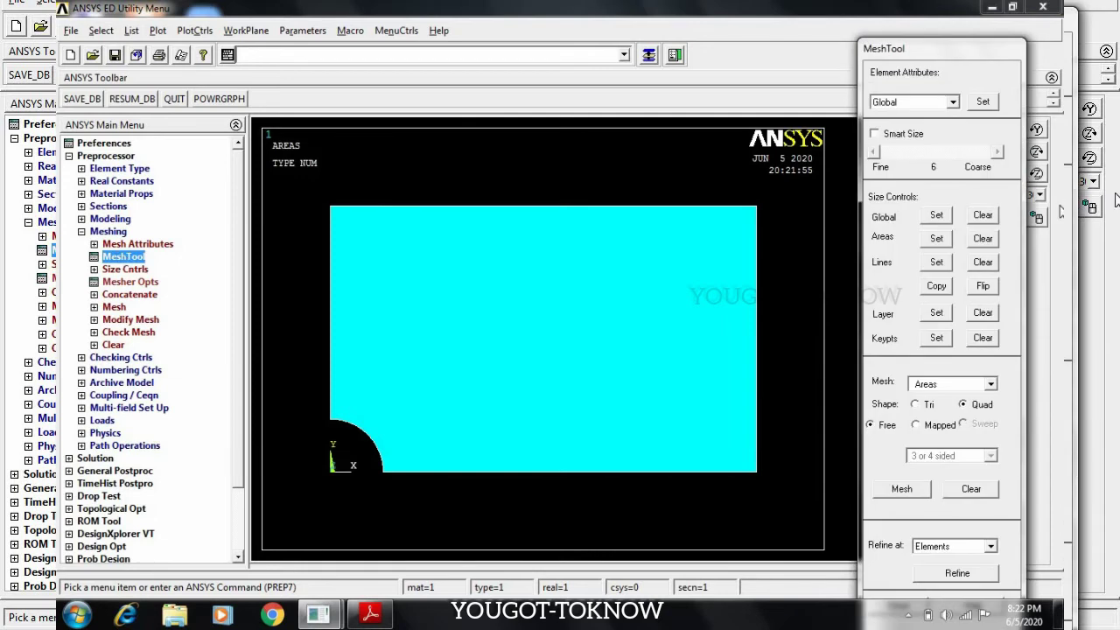
left_click_drag(967, 53, 976, 25)
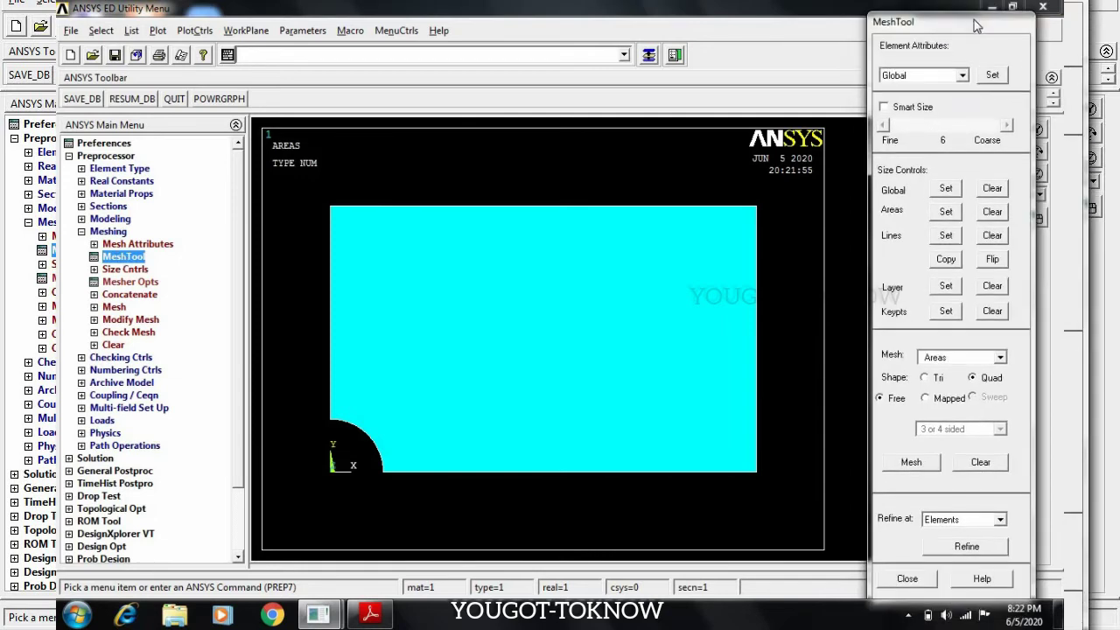
left_click(882, 106)
left_click_drag(950, 126, 918, 127)
- Mesh the plate area with free quadrilateral elements
left_click(910, 462)
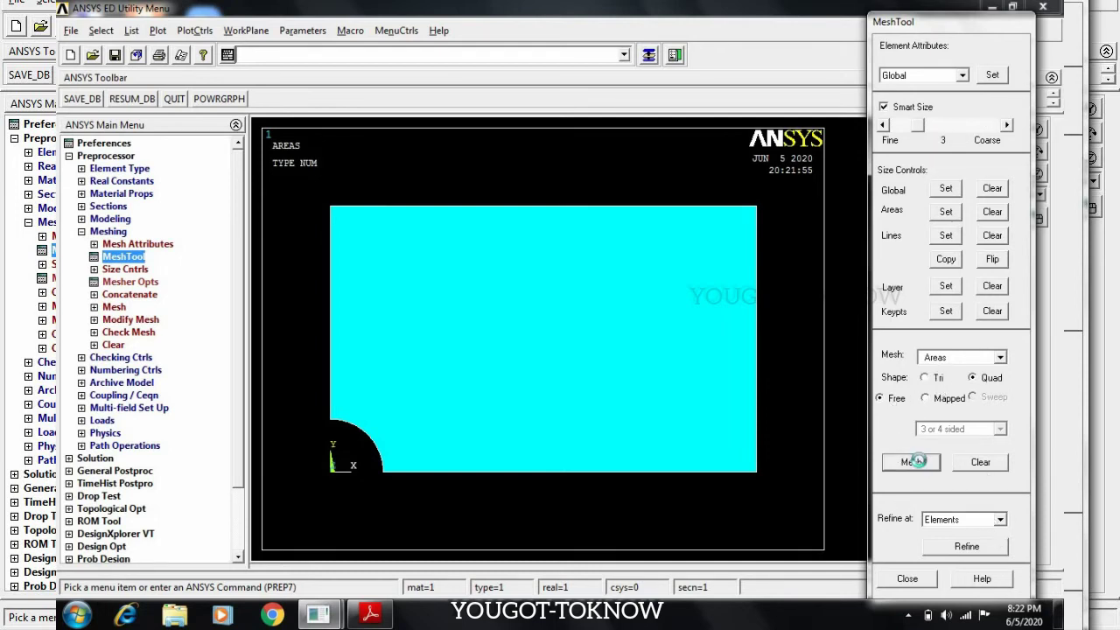
left_click(614, 352)
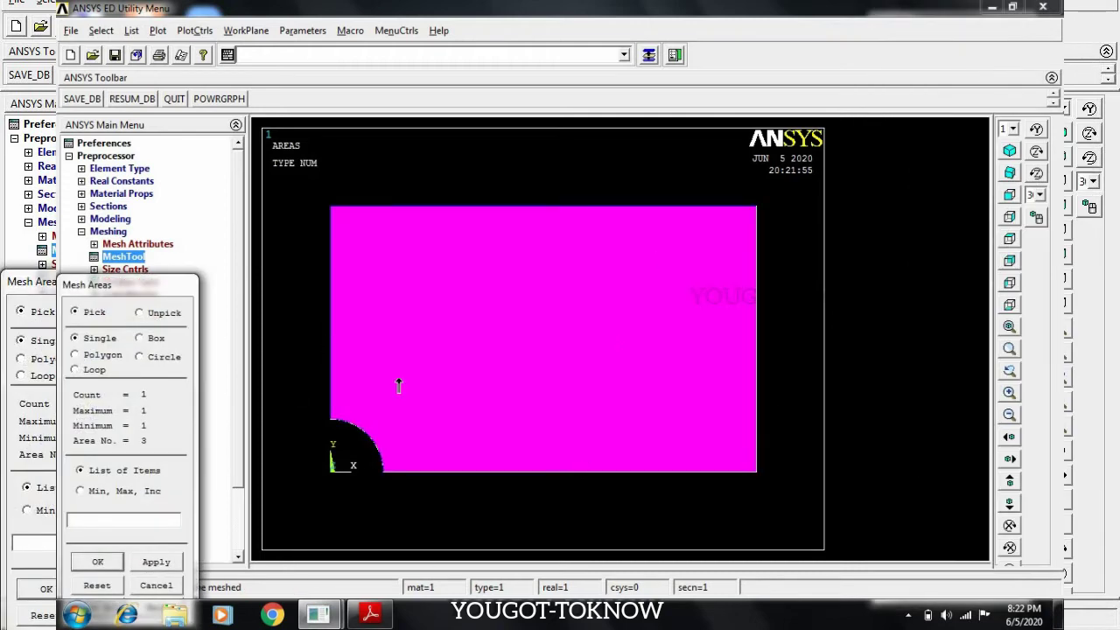
left_click(110, 564)
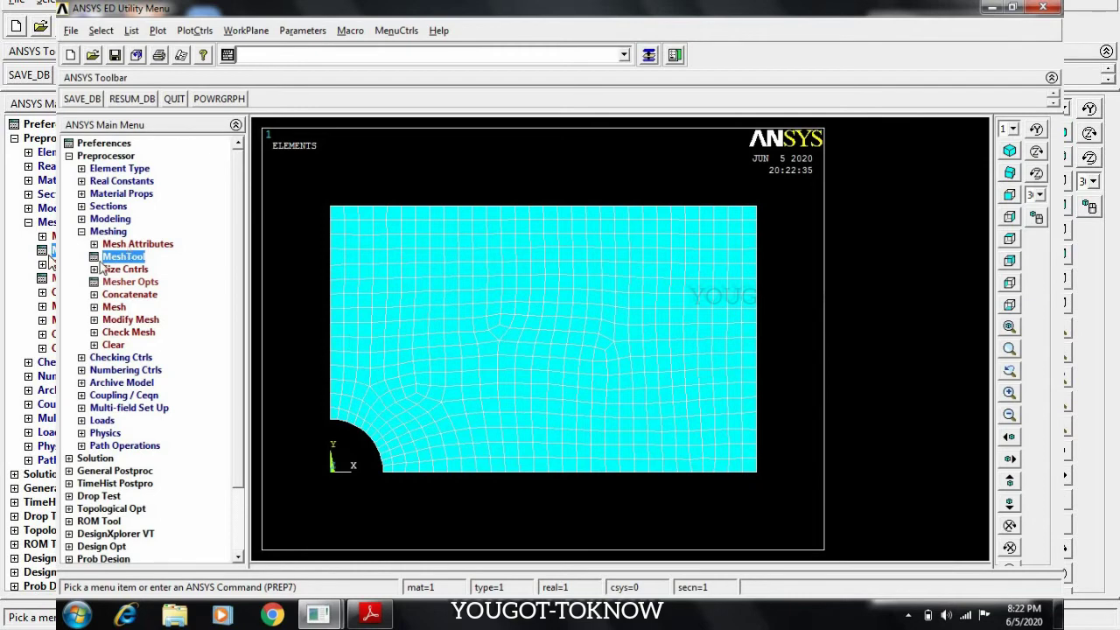
left_click(81, 231)
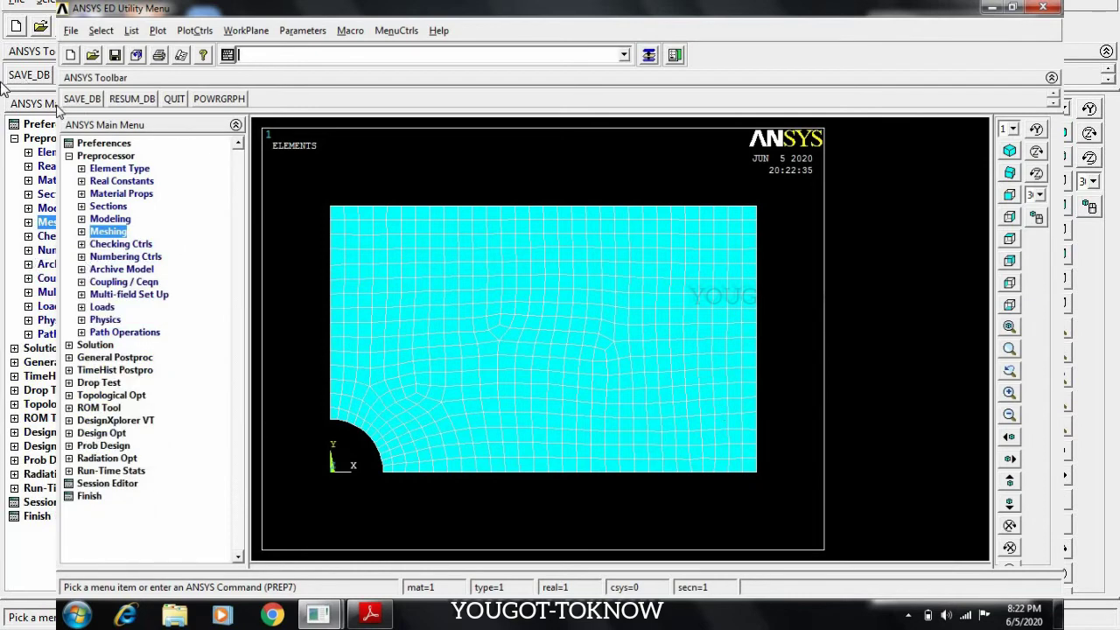
- Apply symmetry displacement boundary conditions on the plate's left and bottom edge lines, the two that meet the quarter-hole
left_click(107, 308)
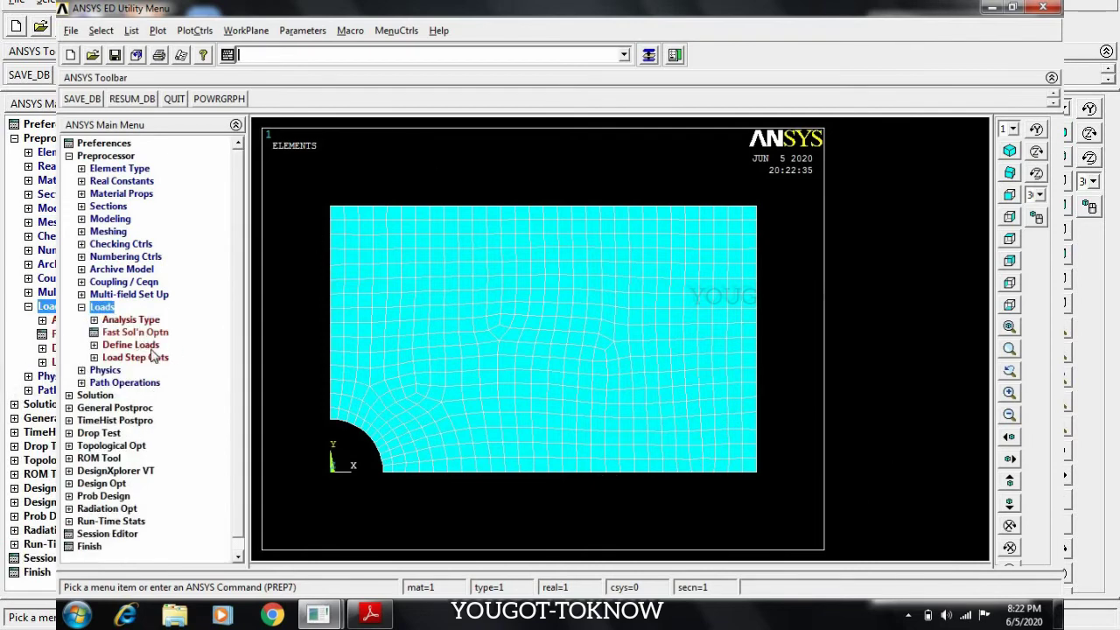
left_click(153, 346)
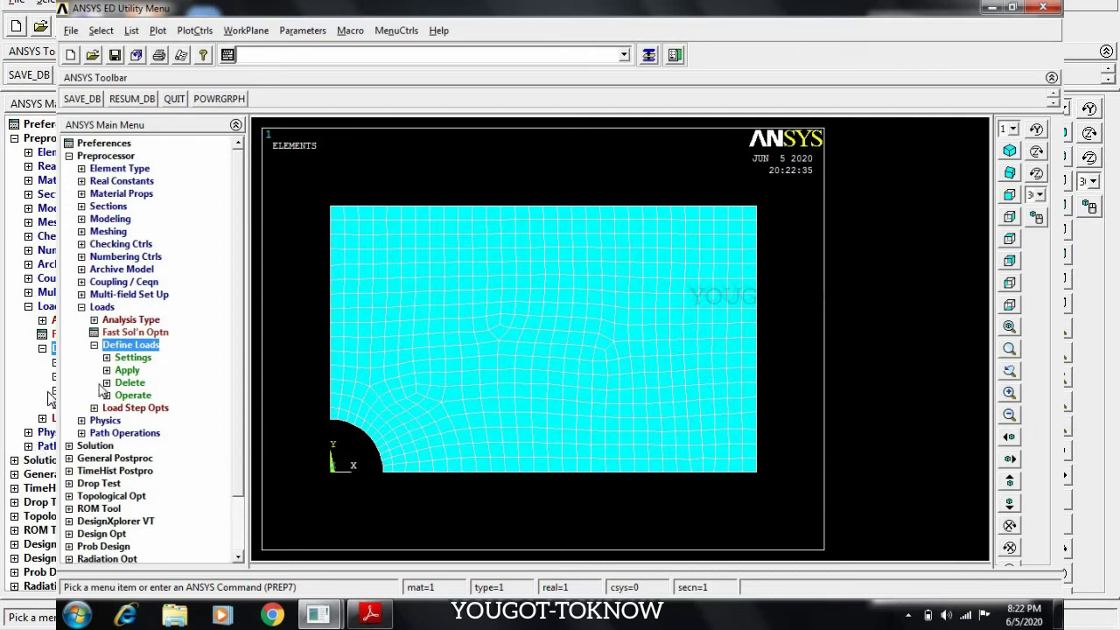
left_click(127, 371)
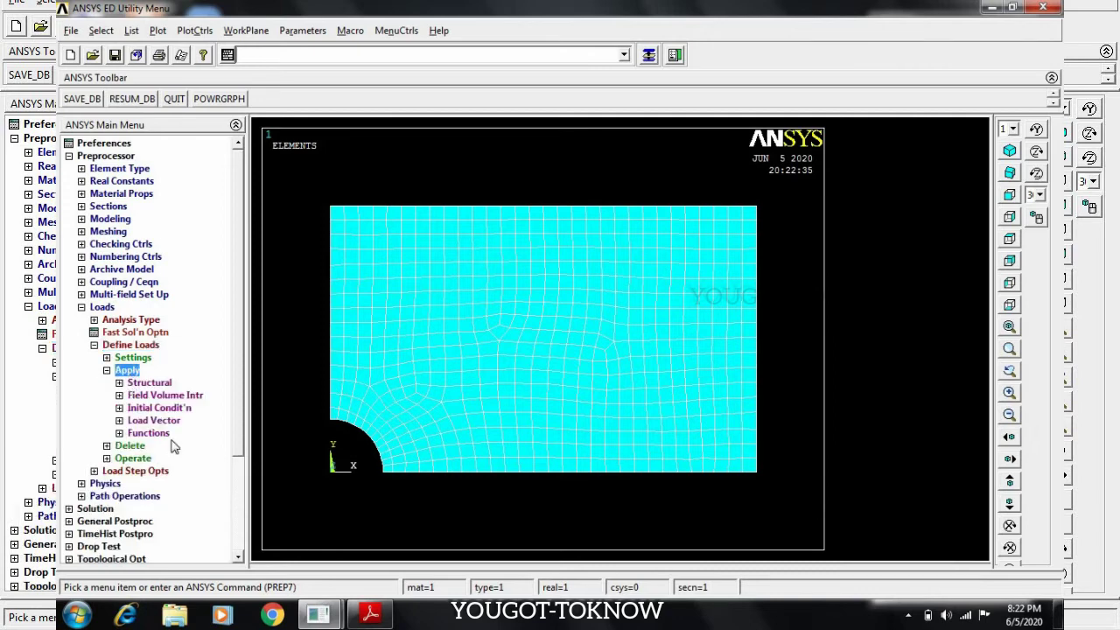
left_click(171, 383)
left_click(184, 396)
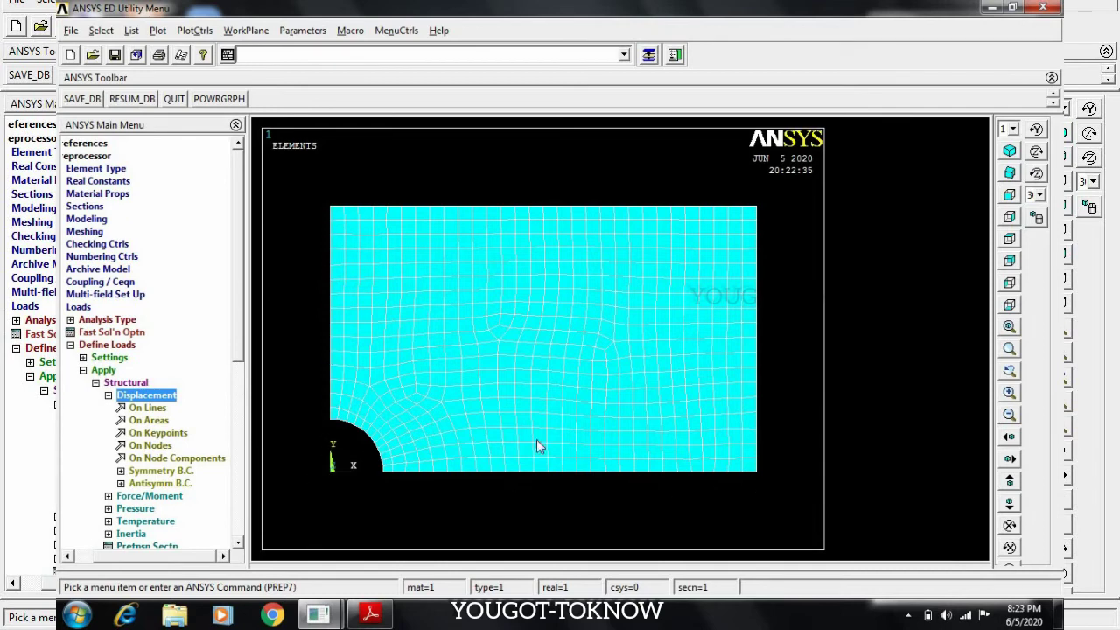
left_click(182, 470)
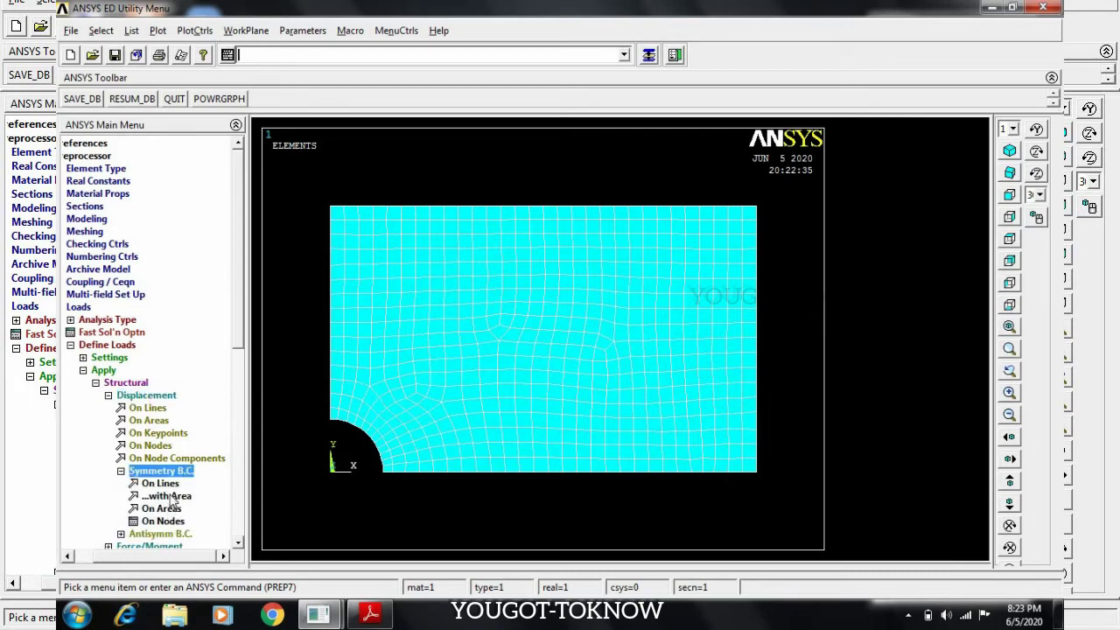
left_click(171, 484)
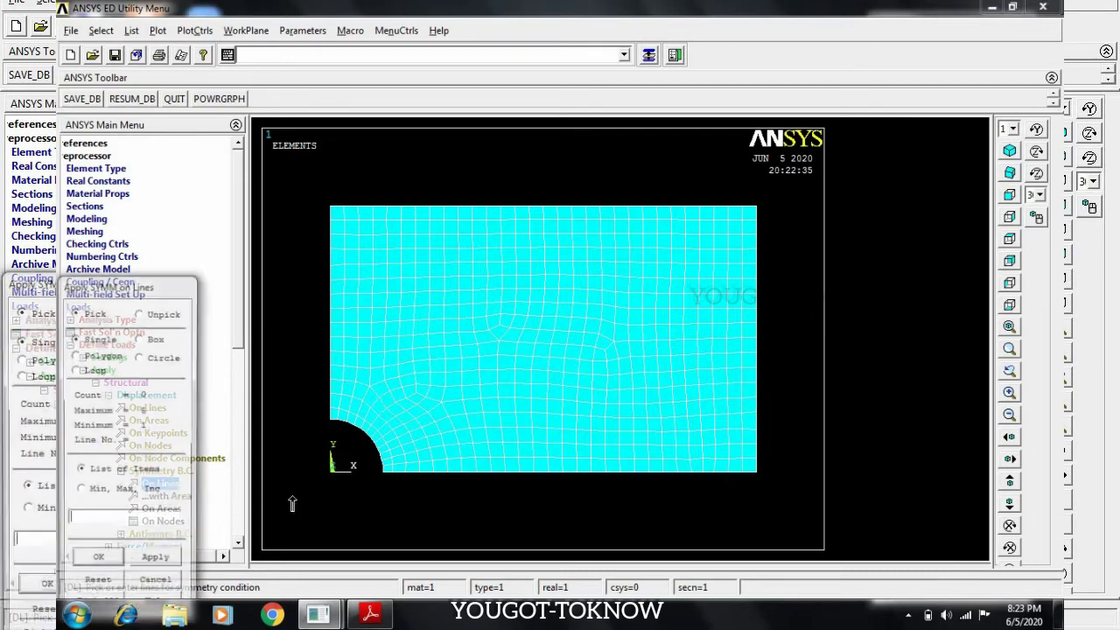
left_click(332, 400)
left_click(447, 474)
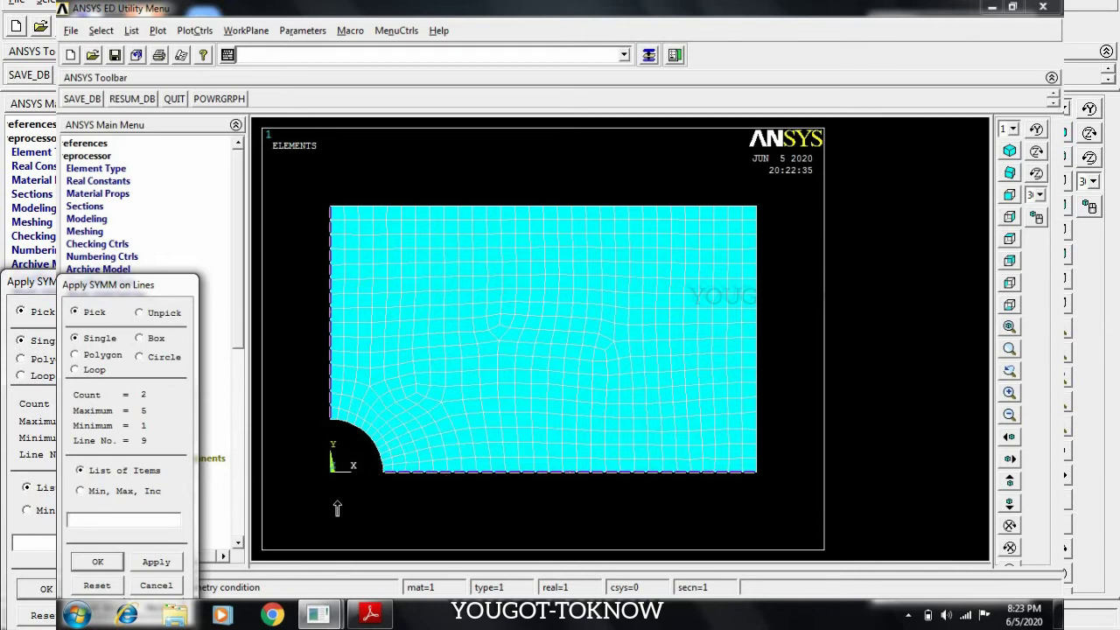
left_click(113, 561)
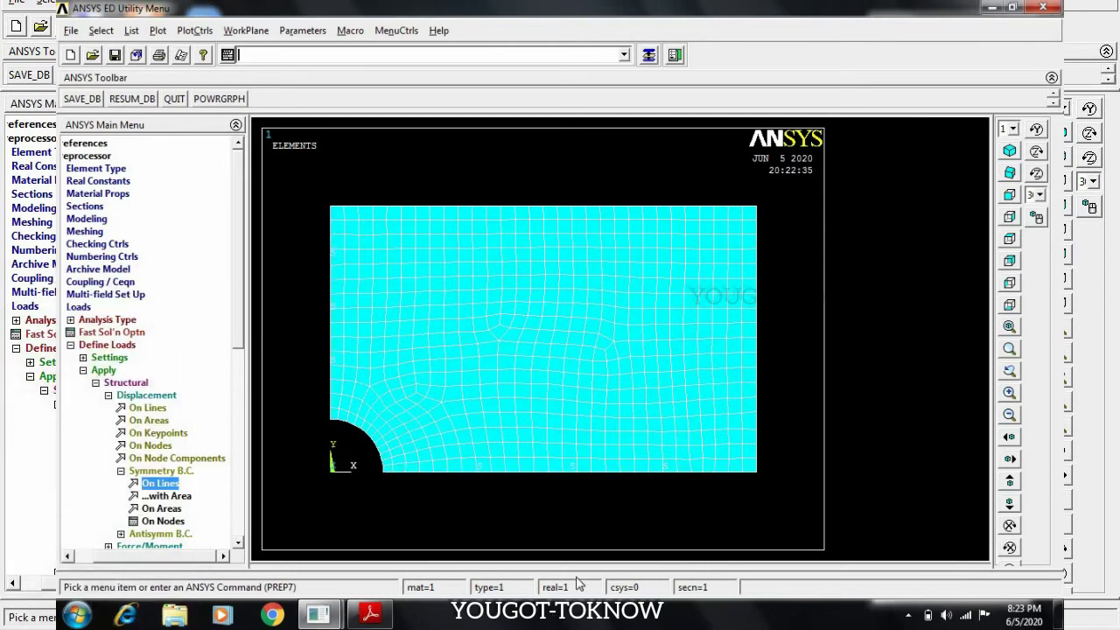
left_click(121, 471)
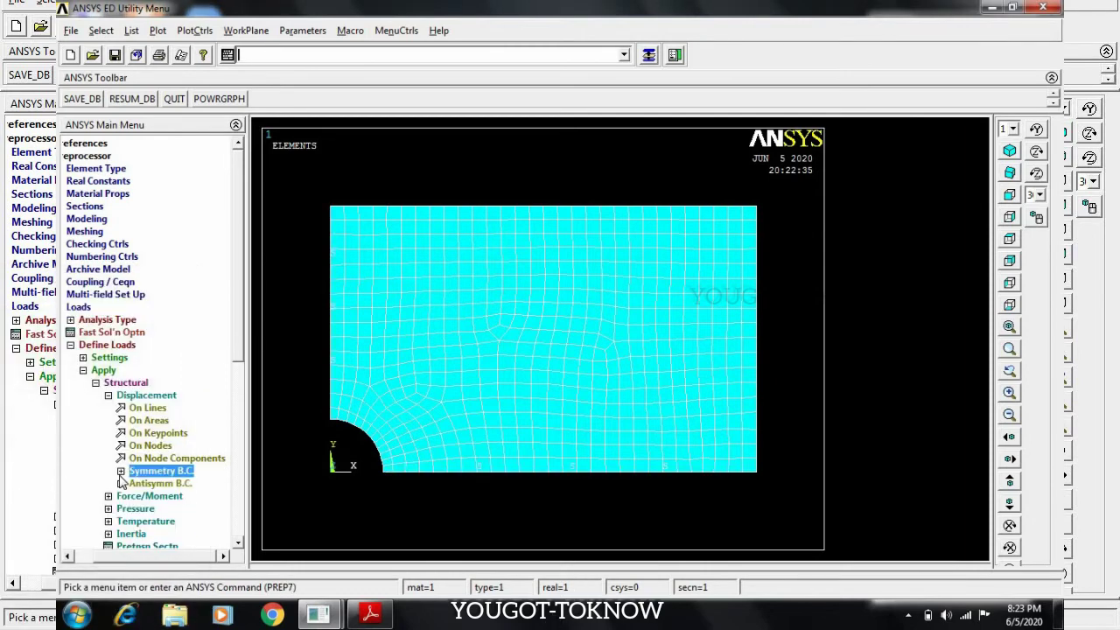
left_click(109, 396)
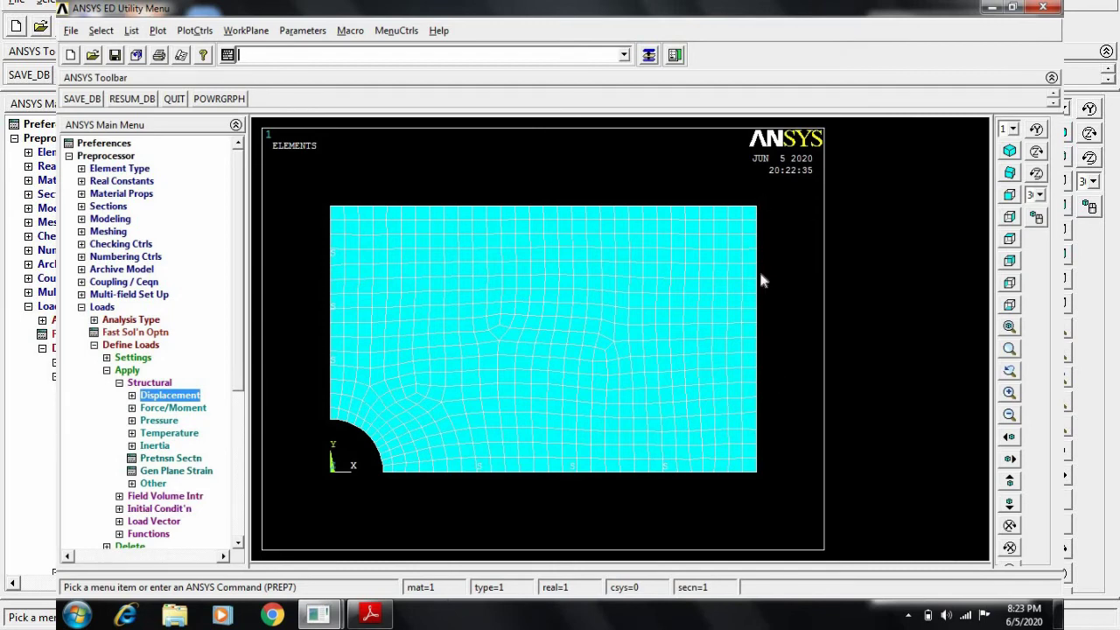
- Apply a constant pressure of -20 on the plate's right edge line and close the MeshTool
left_click(166, 409)
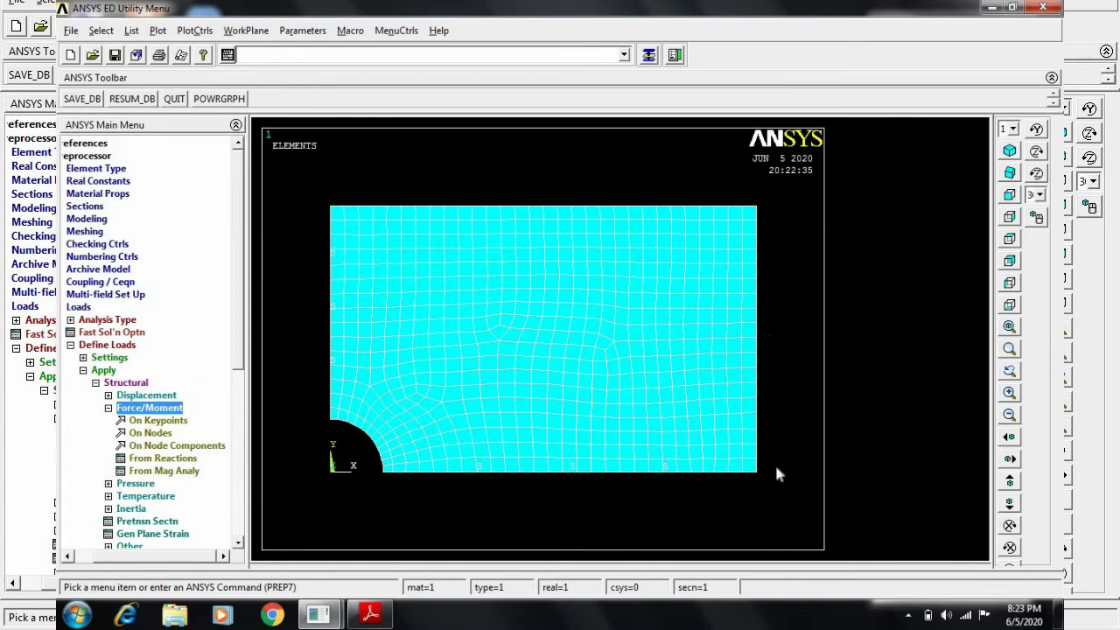
left_click(108, 409)
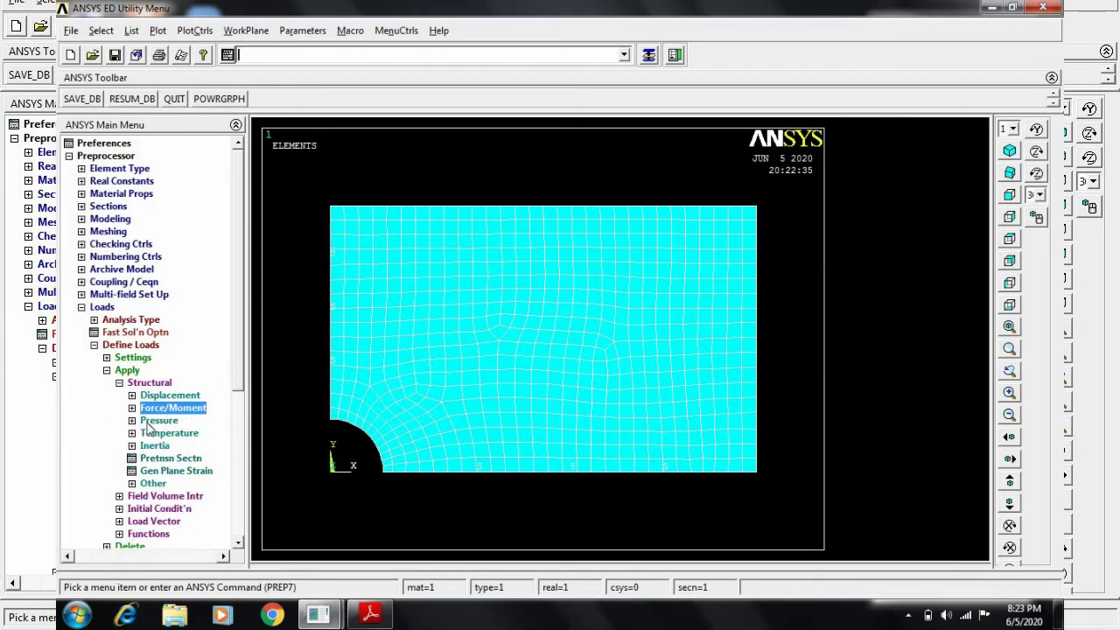
left_click(151, 421)
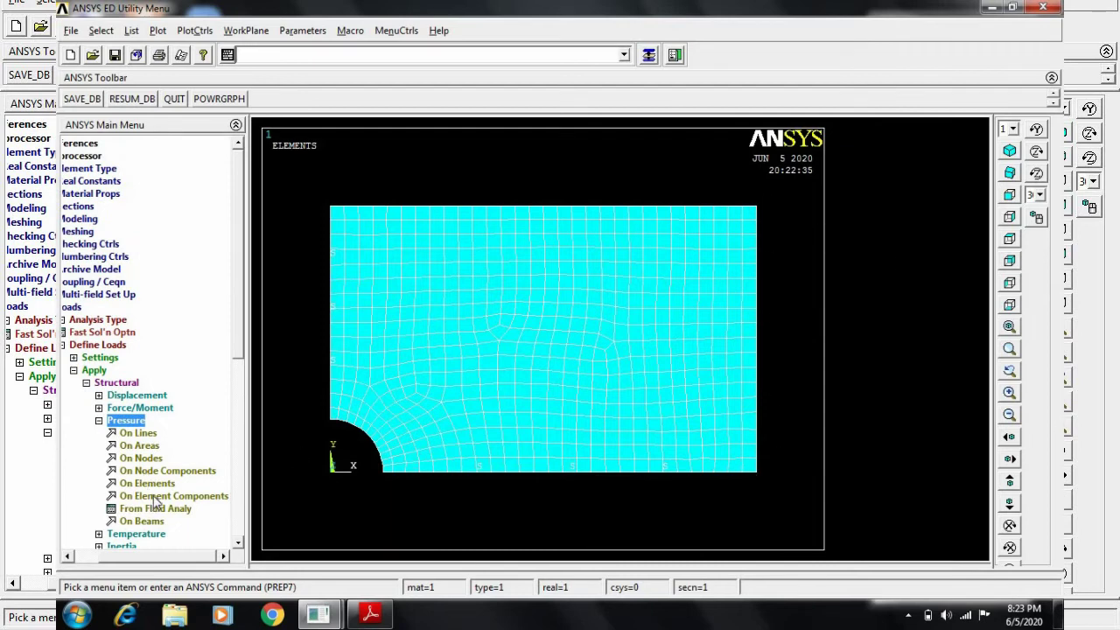
left_click(145, 434)
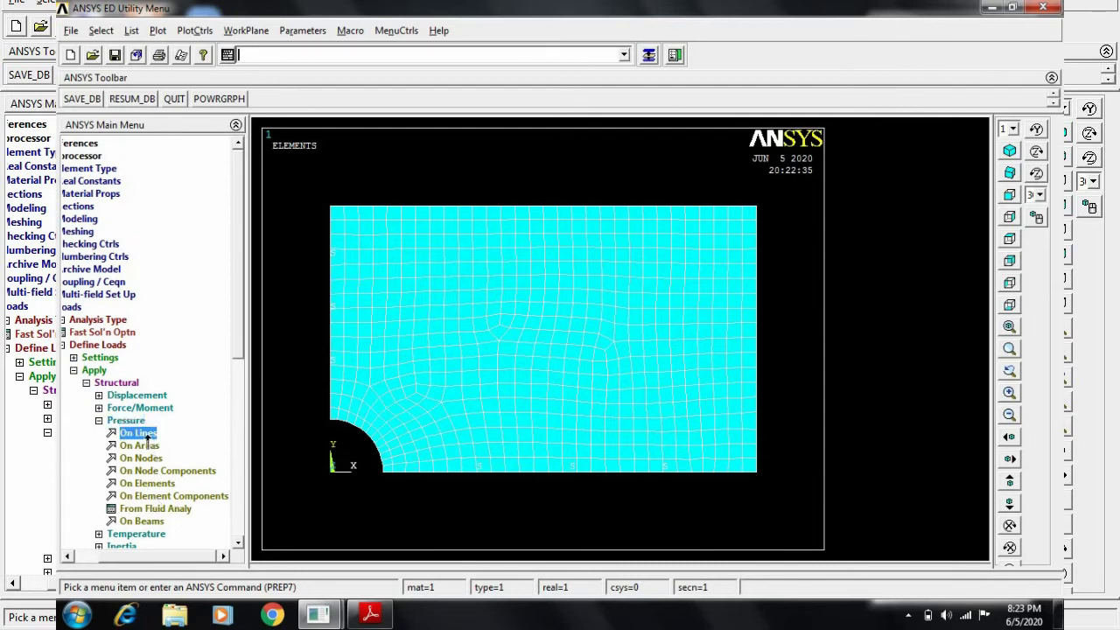
left_click(757, 339)
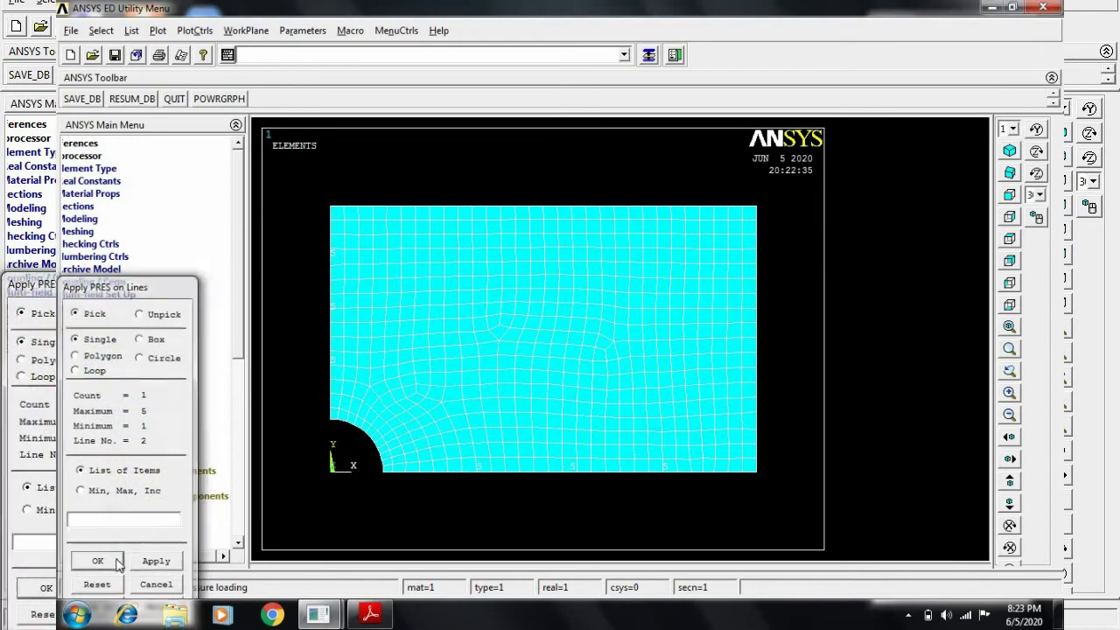
left_click(118, 561)
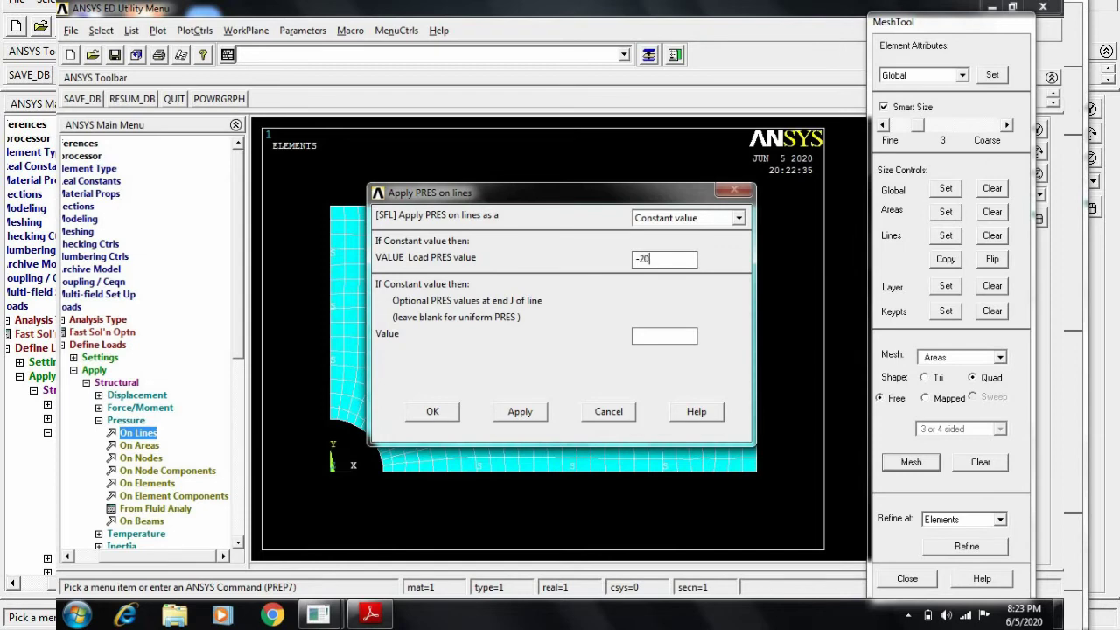
left_click(907, 578)
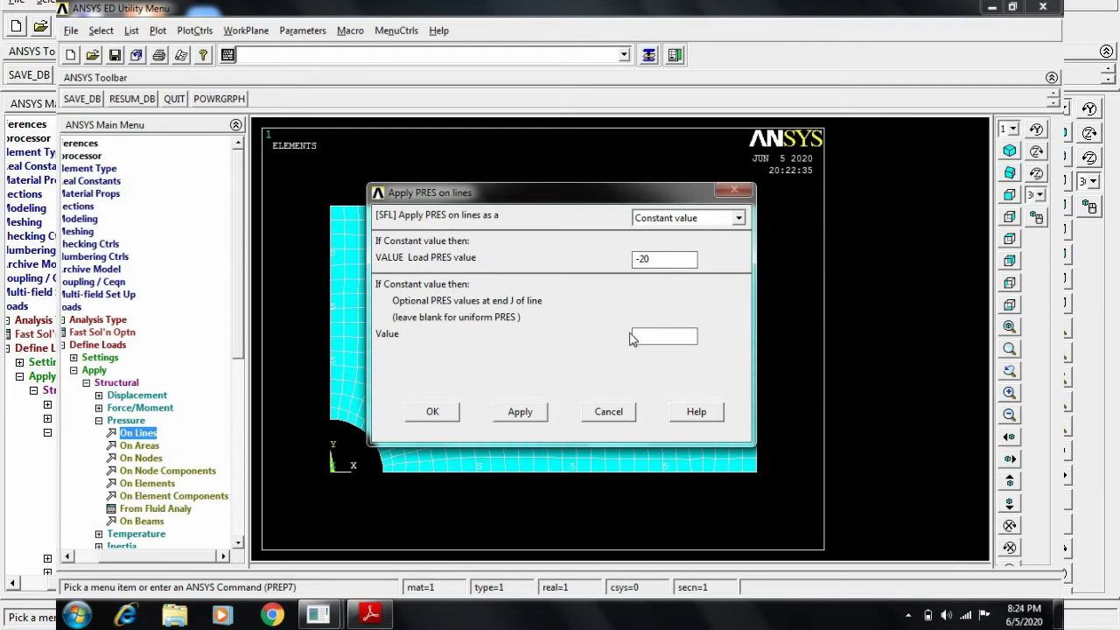
left_click(431, 411)
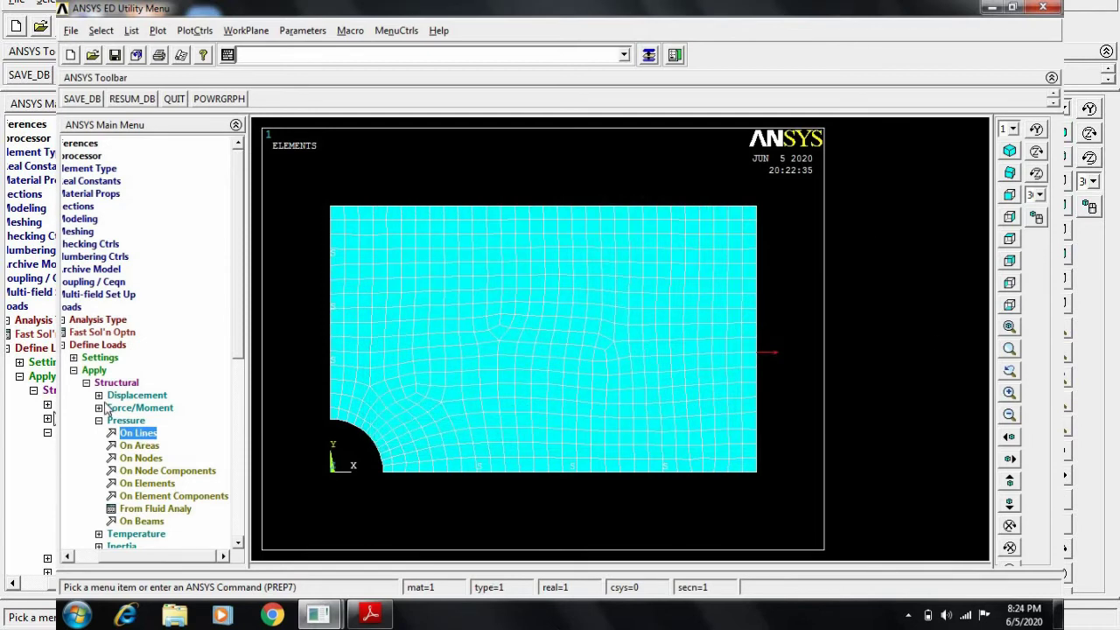
- Leave the preprocessor, solve the current load step and close the solution status listing
left_click(99, 420)
left_click(119, 383)
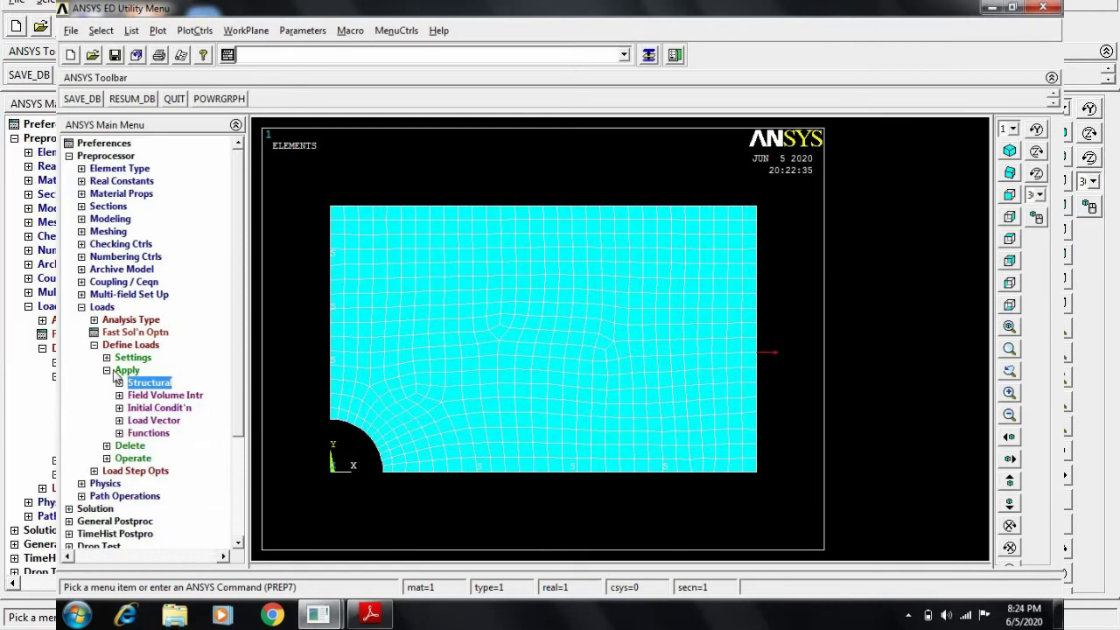
left_click(107, 370)
left_click(93, 345)
left_click(82, 307)
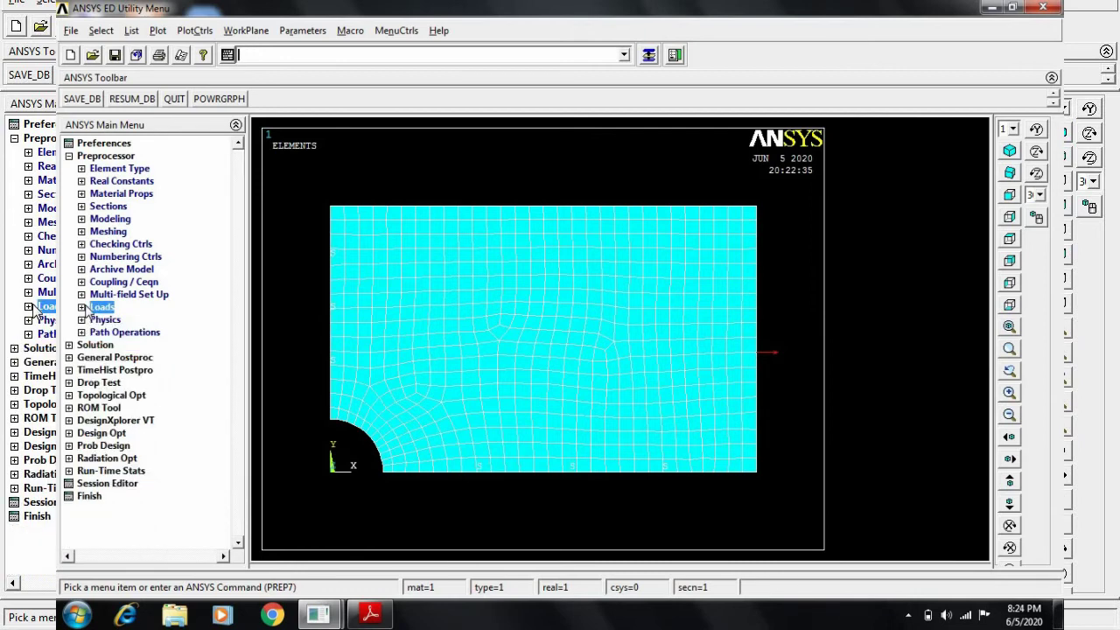
left_click(69, 156)
left_click(94, 168)
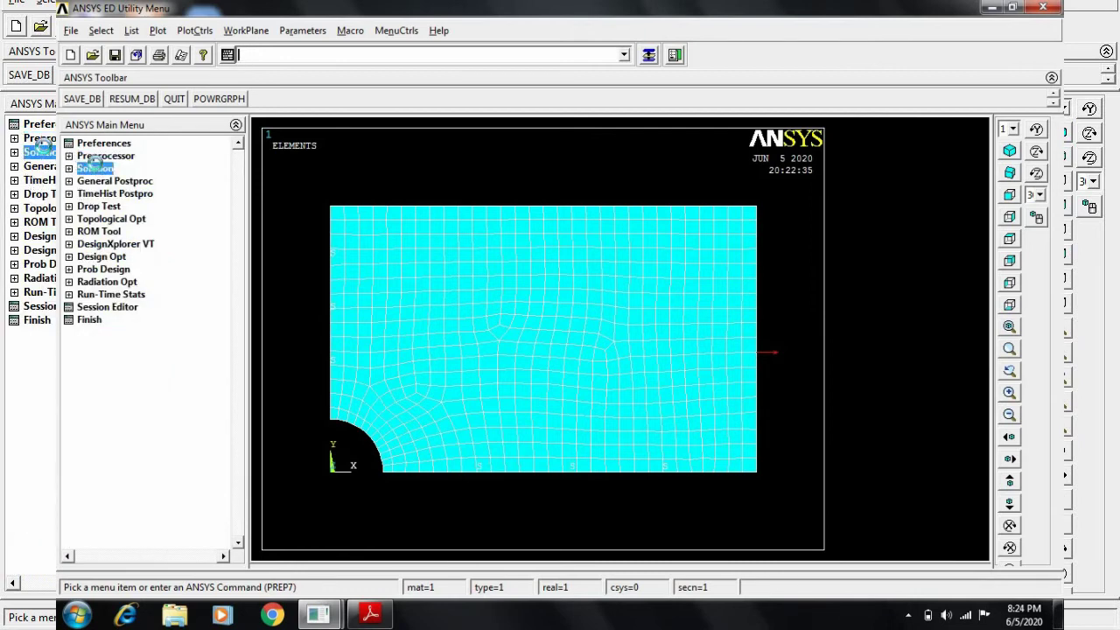
left_click(103, 244)
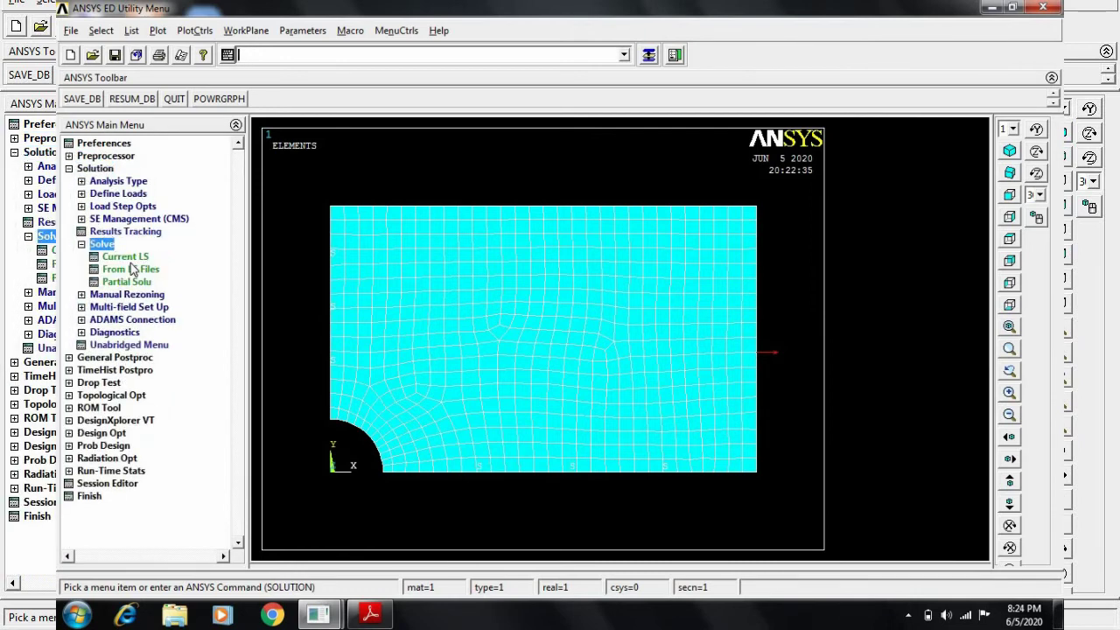
left_click(131, 259)
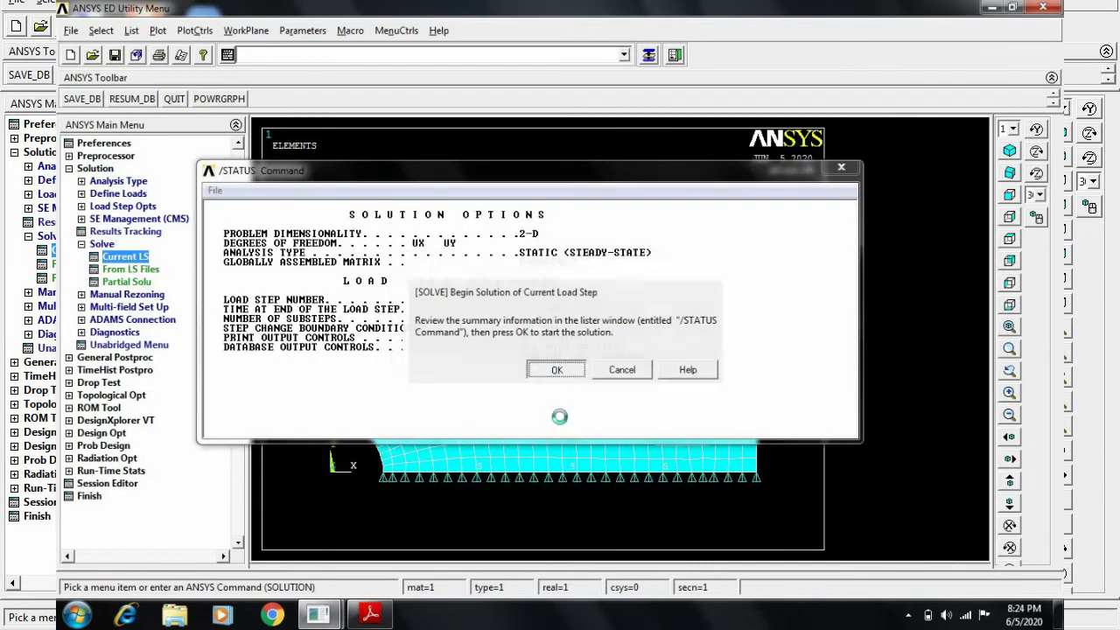
left_click(554, 369)
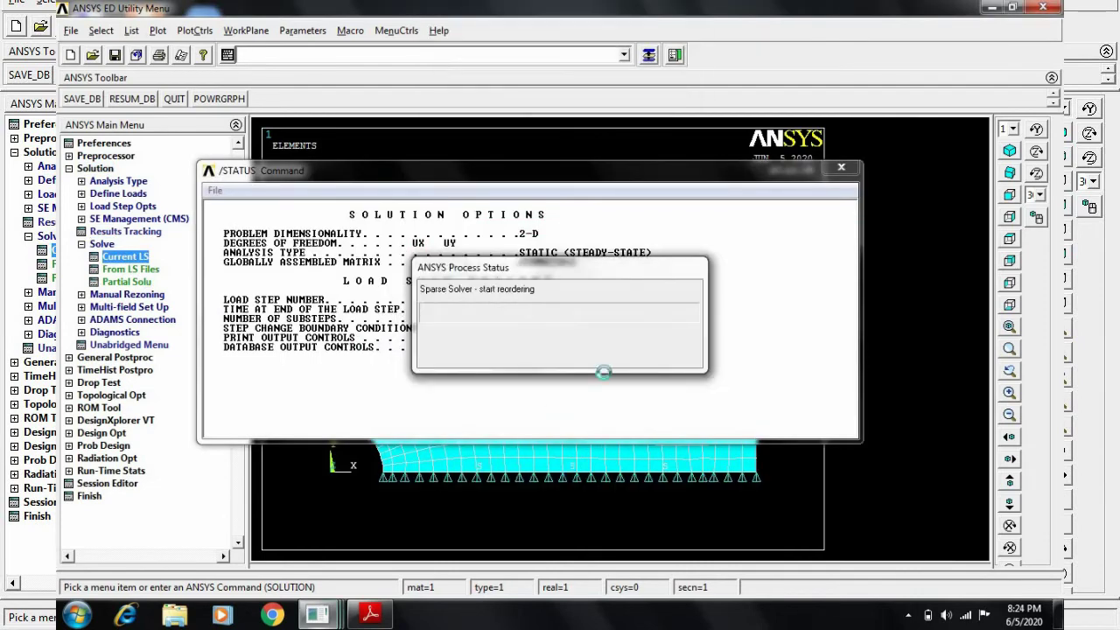
left_click(280, 114)
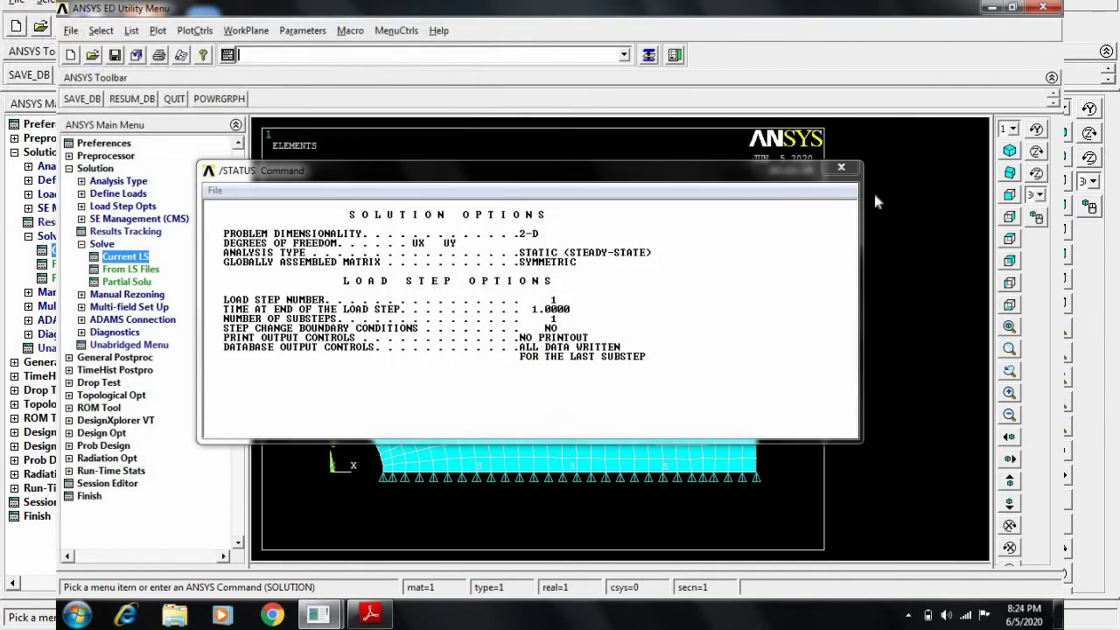
left_click(840, 170)
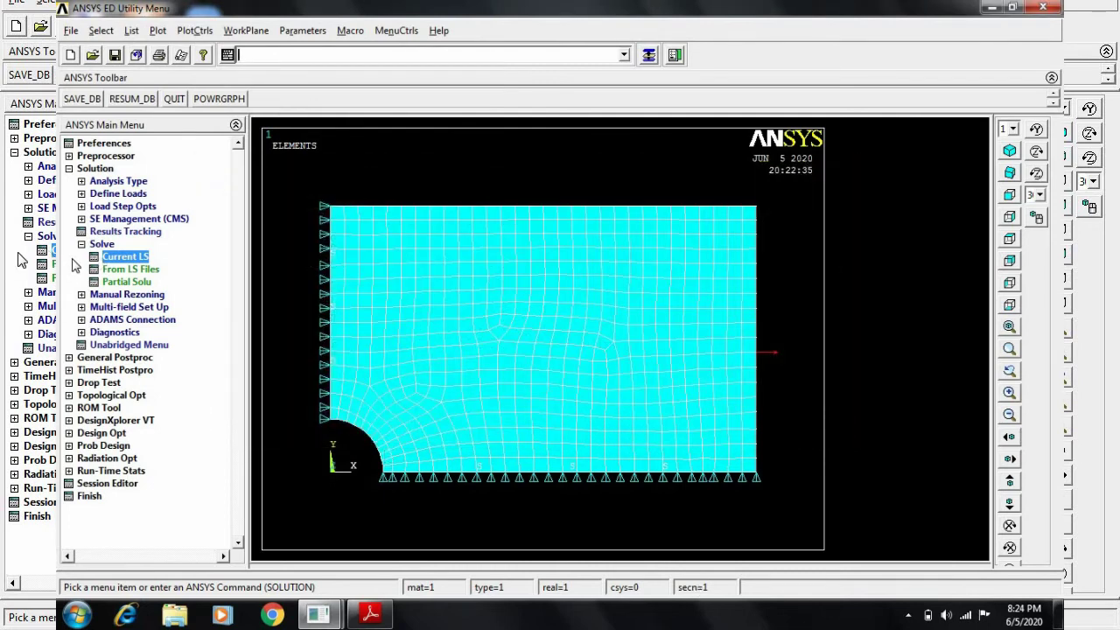
- Plot the plate's deformed shape together with the undeformed shape in the general postprocessor
left_click(81, 244)
left_click(94, 168)
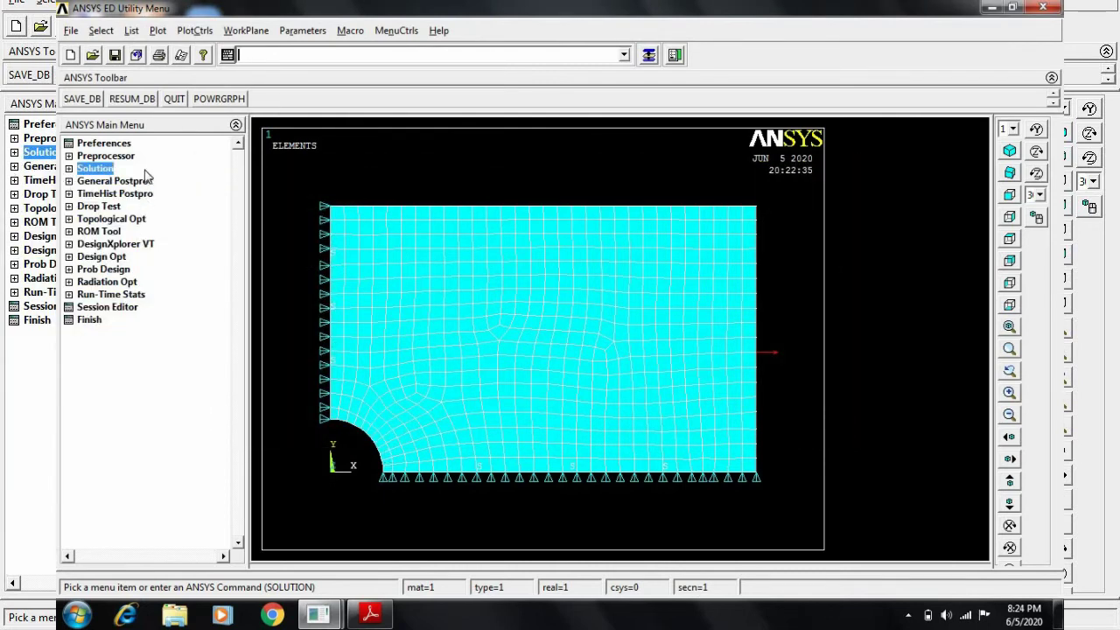
left_click(140, 180)
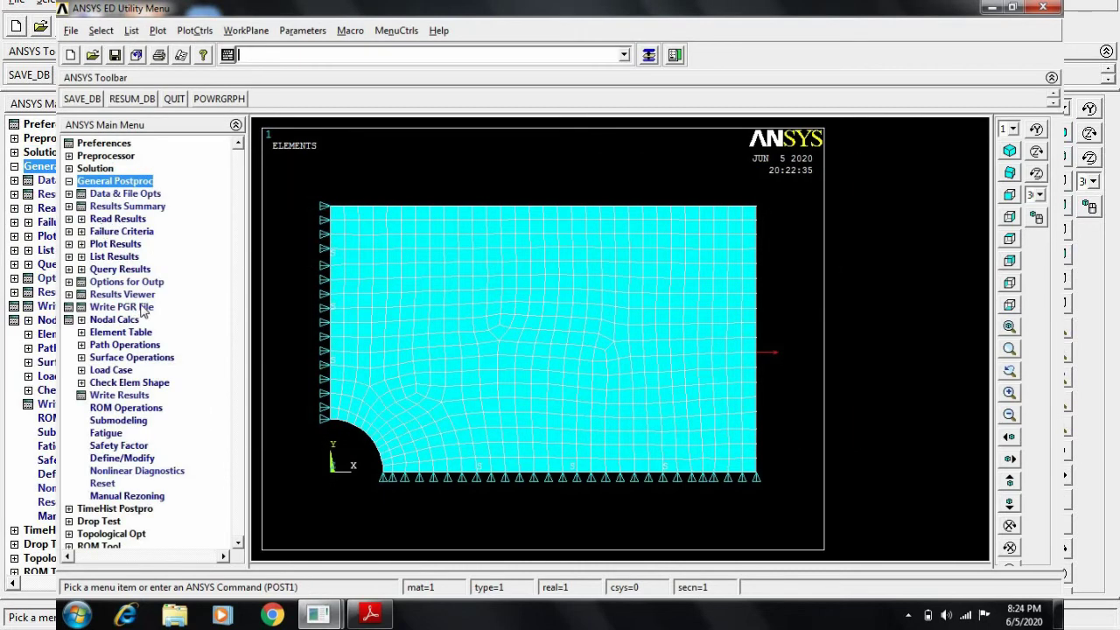
left_click(118, 245)
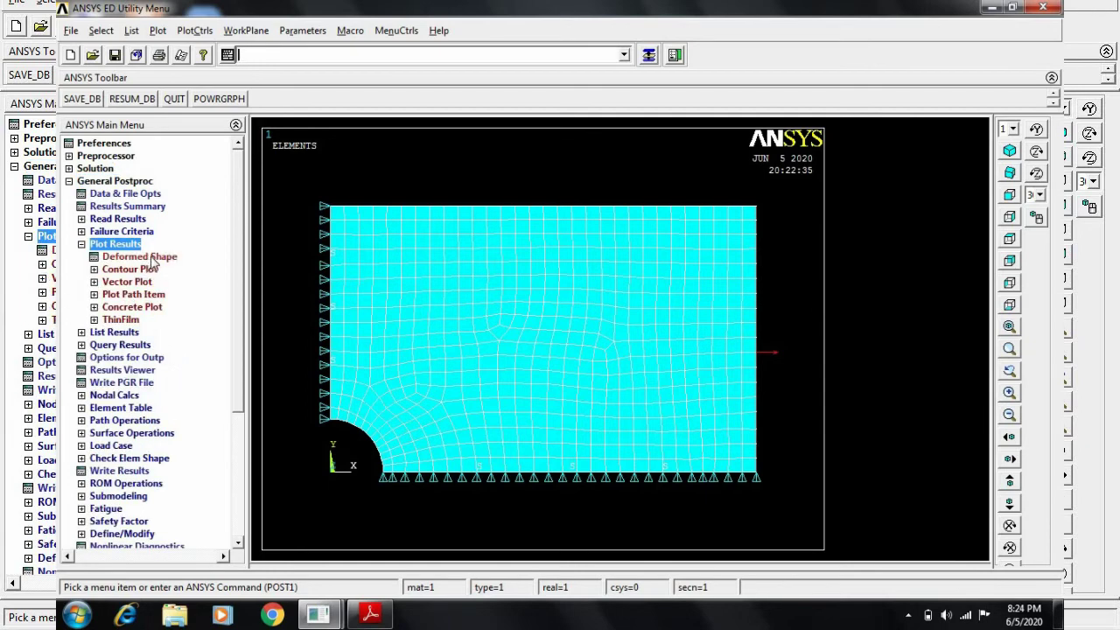
left_click(149, 258)
left_click(669, 306)
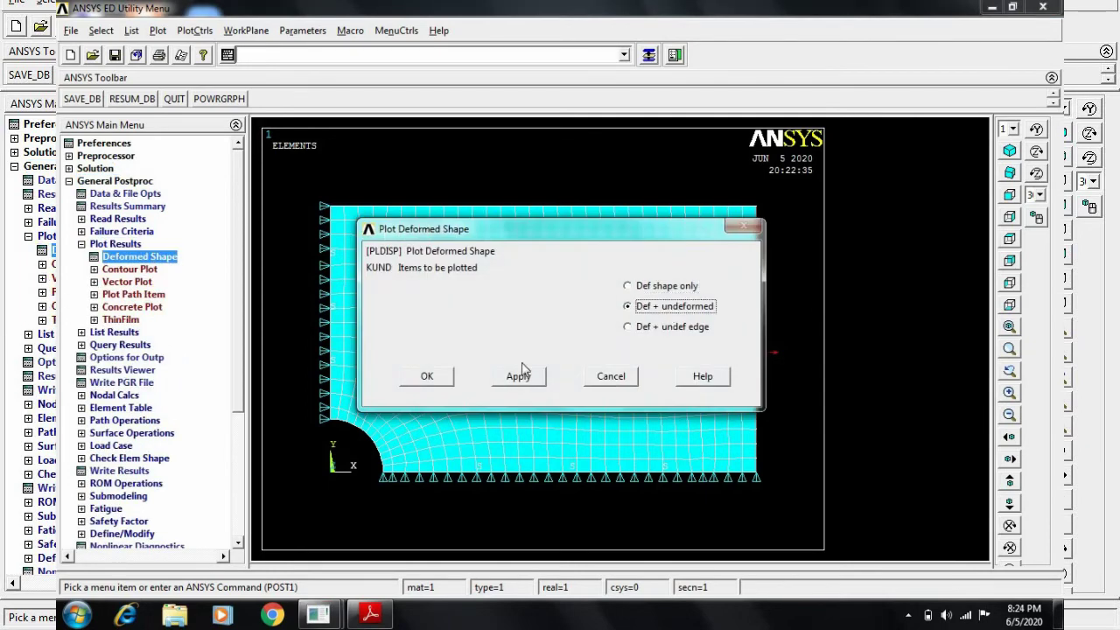
left_click(437, 378)
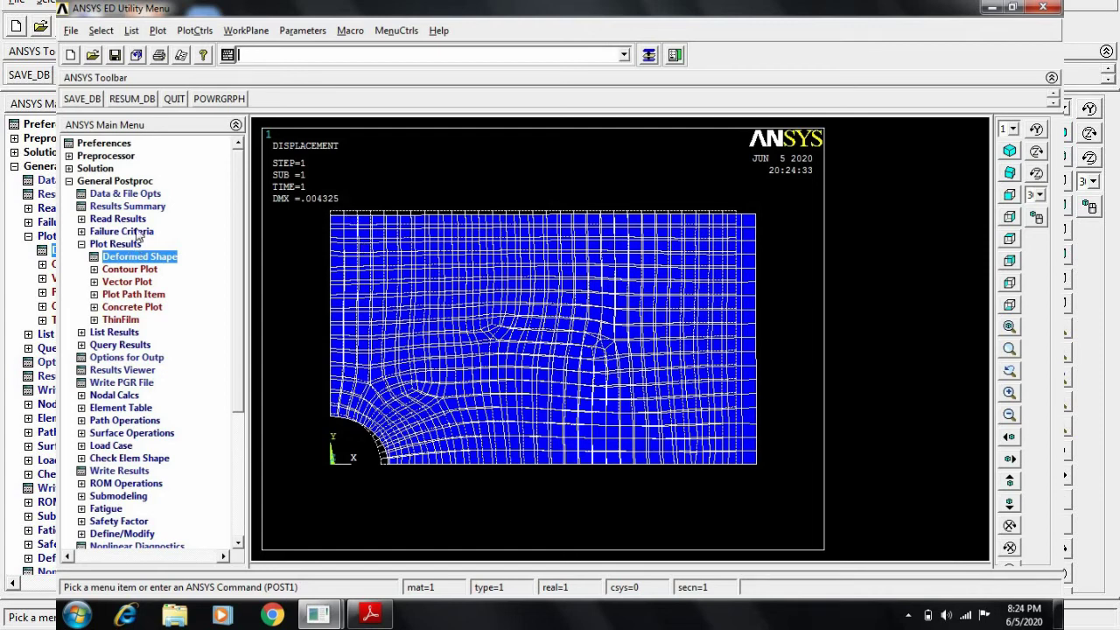
- Plot the von Mises stress as an element solution contour on the deformed plate
left_click(145, 270)
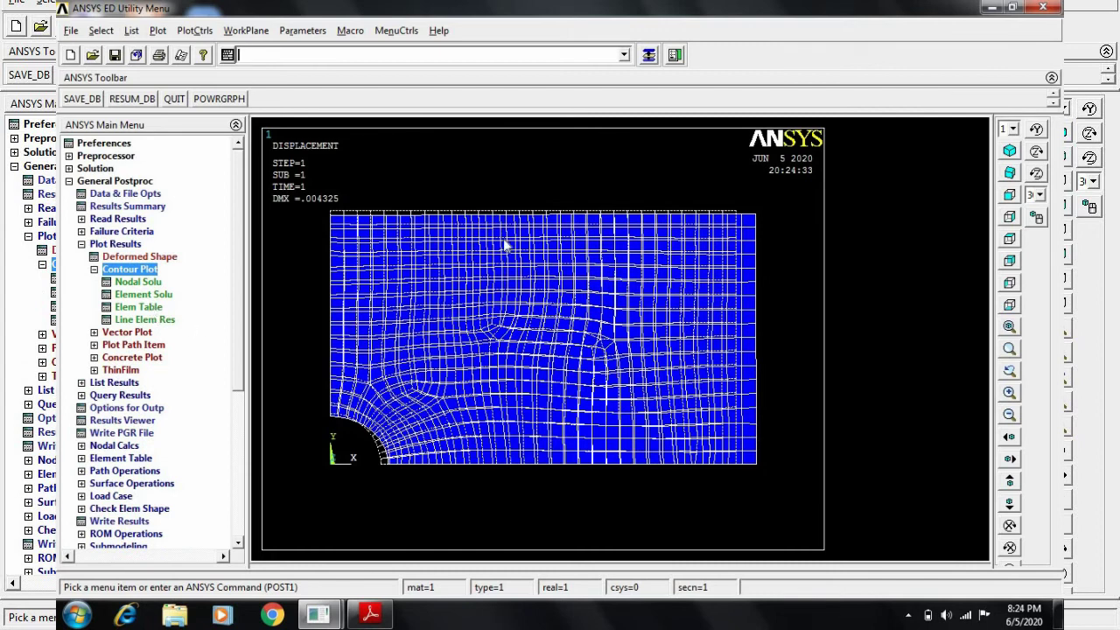
left_click(155, 298)
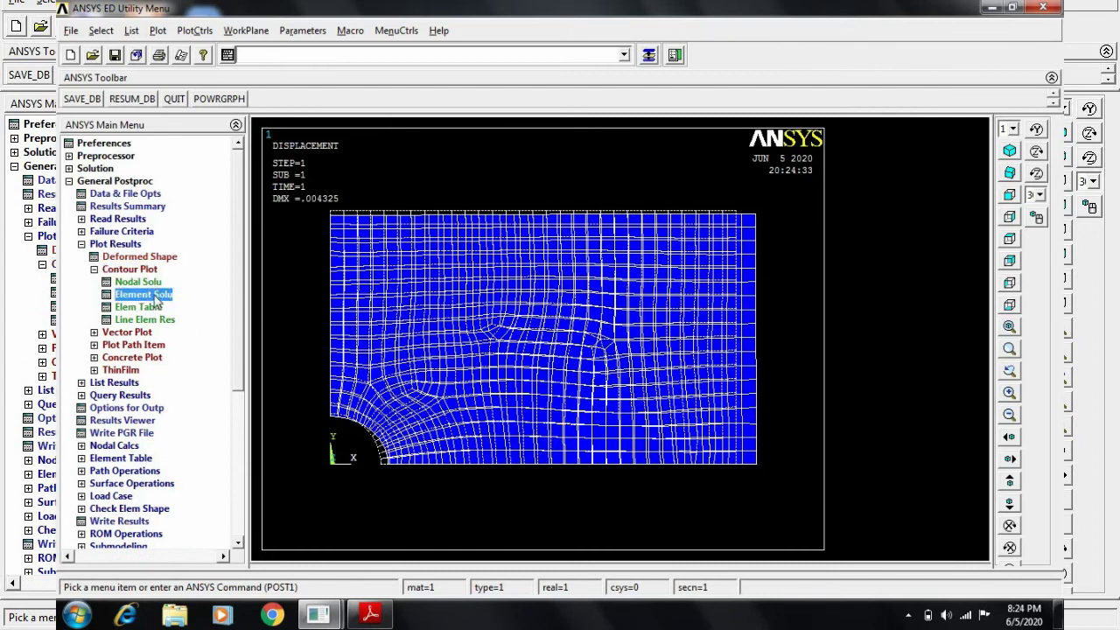
left_click(458, 171)
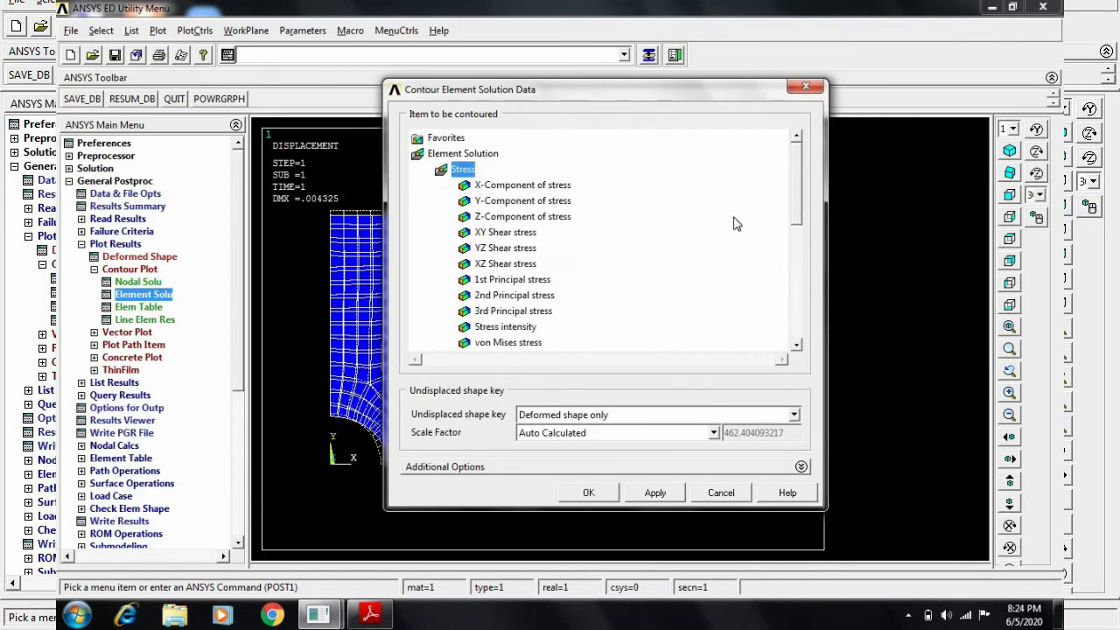
left_click(507, 343)
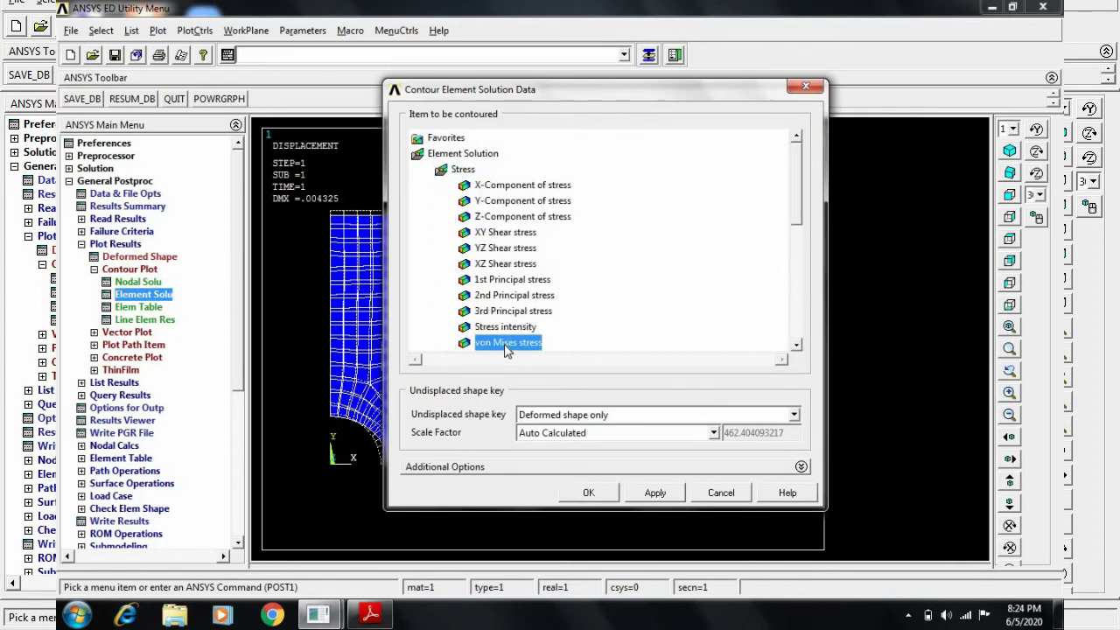
left_click(600, 494)
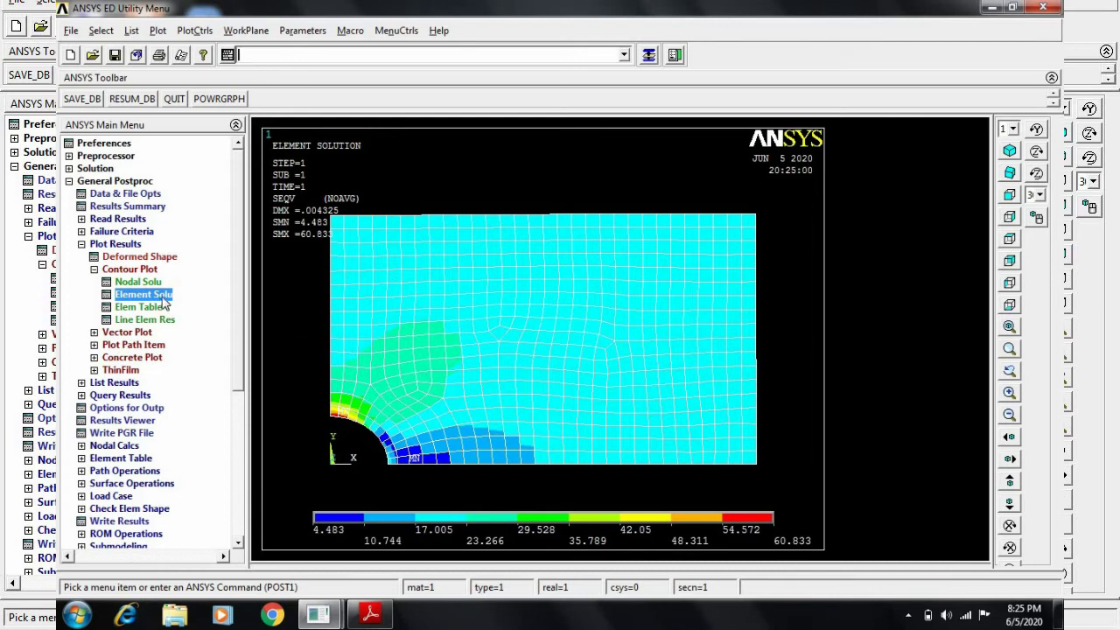
- Plot the von Mises stress as a nodal solution contour, and return to the element solution contour for comparison
left_click(137, 282)
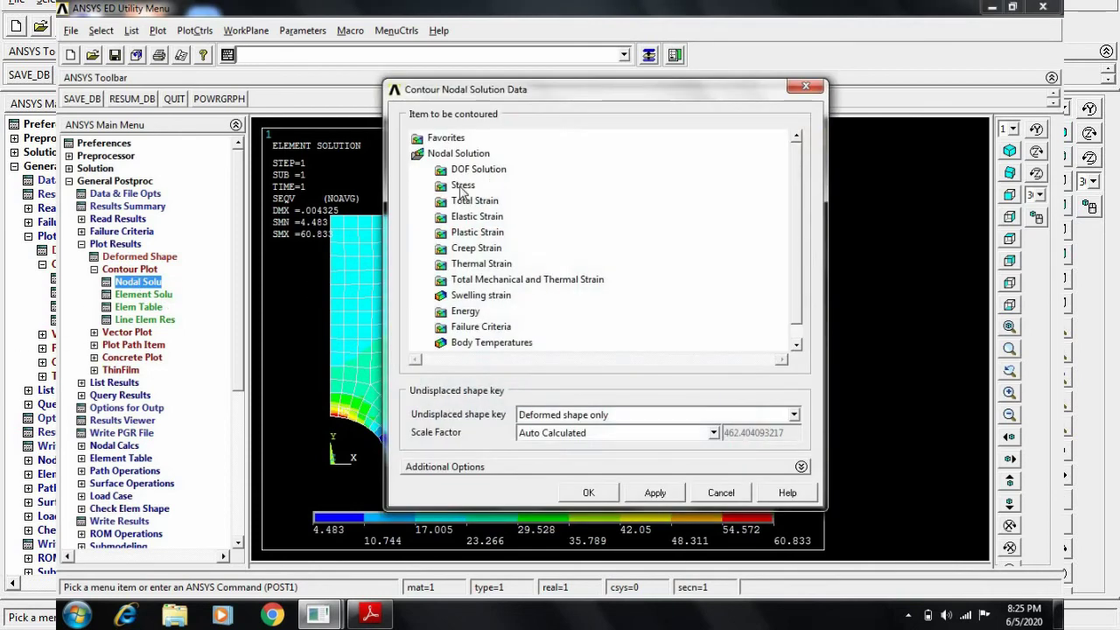
left_click(462, 185)
scroll(719, 257, "down", 2)
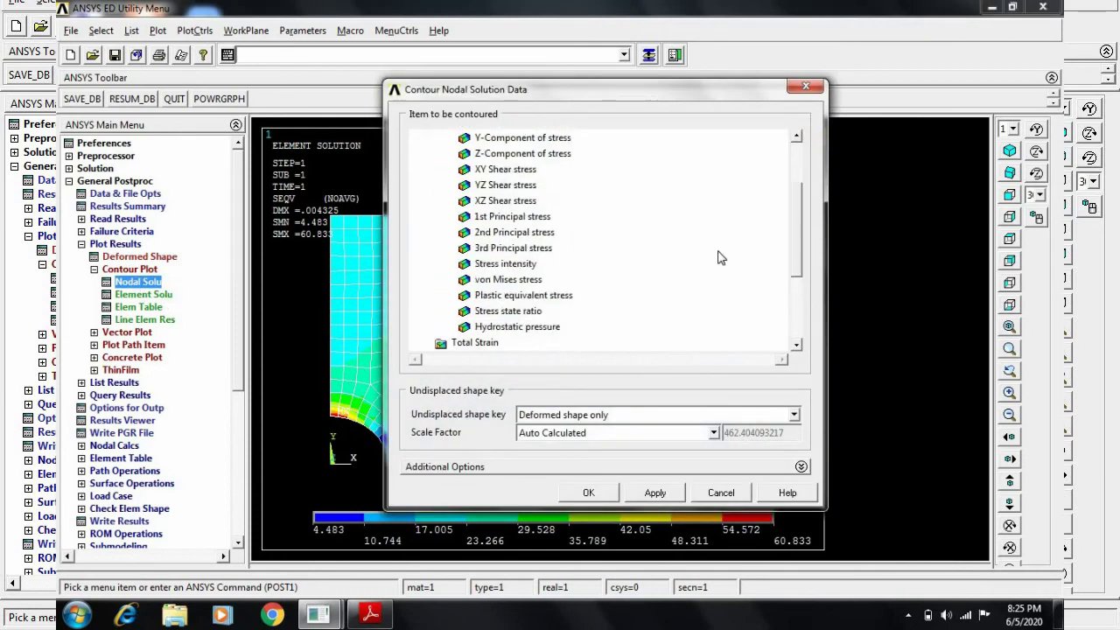
left_click(515, 281)
left_click(588, 492)
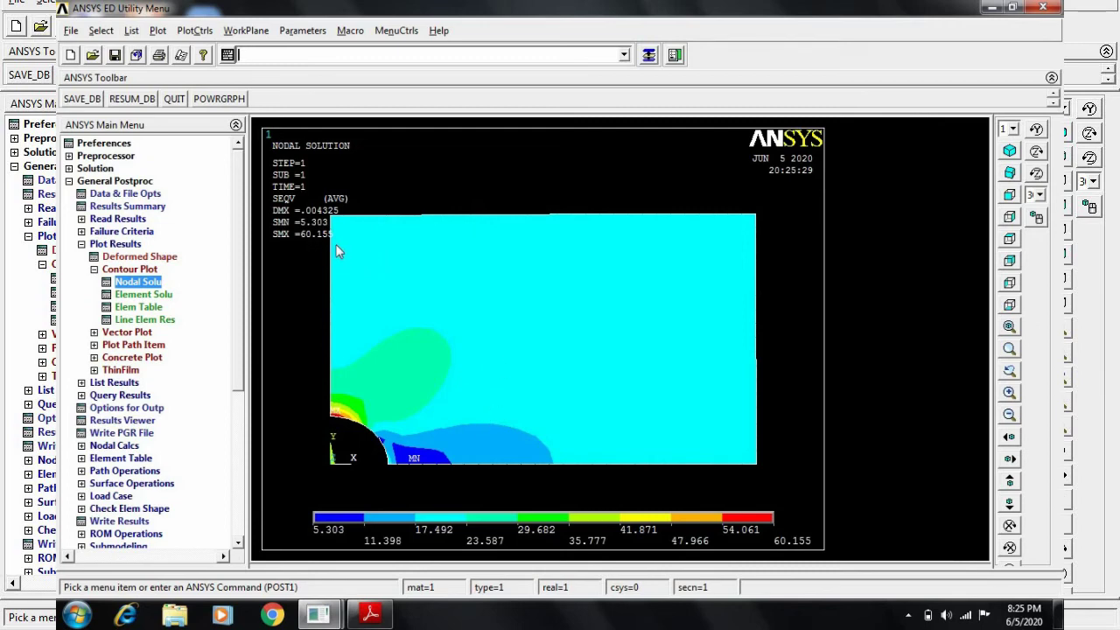
left_click(133, 295)
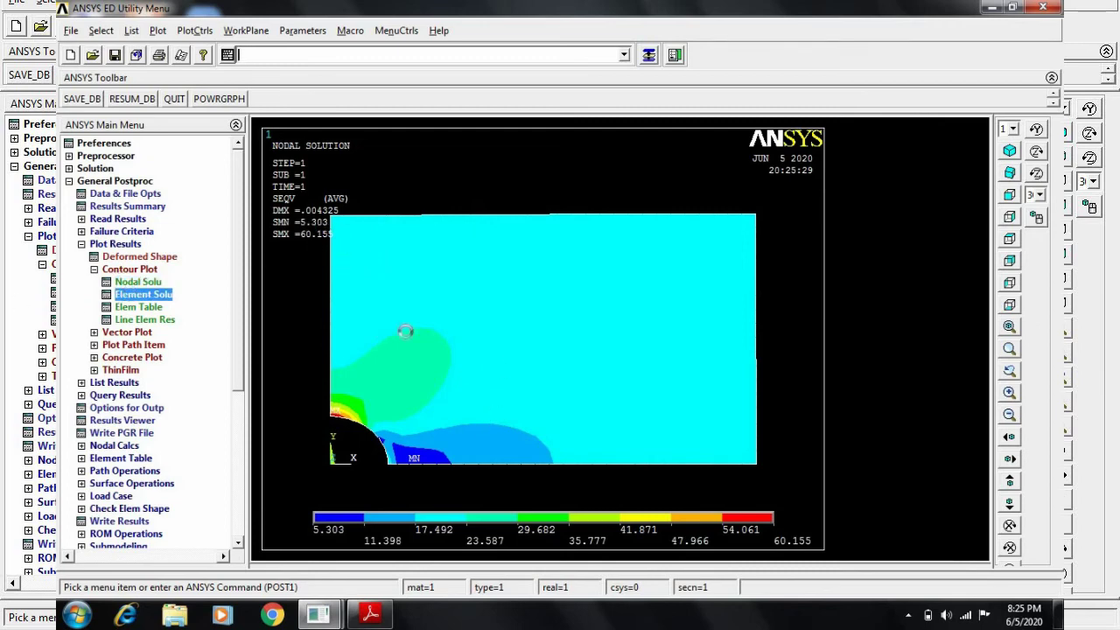
left_click(588, 492)
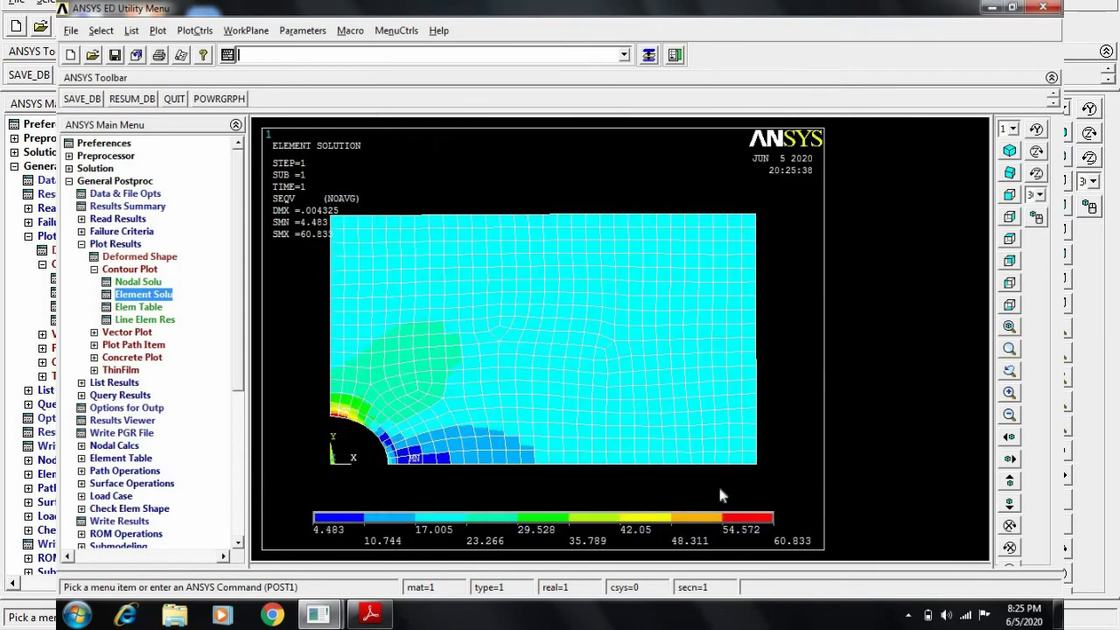
- List the nodal solution for the X-component of displacement, look through the values per node and close the listing
double_click(95, 270)
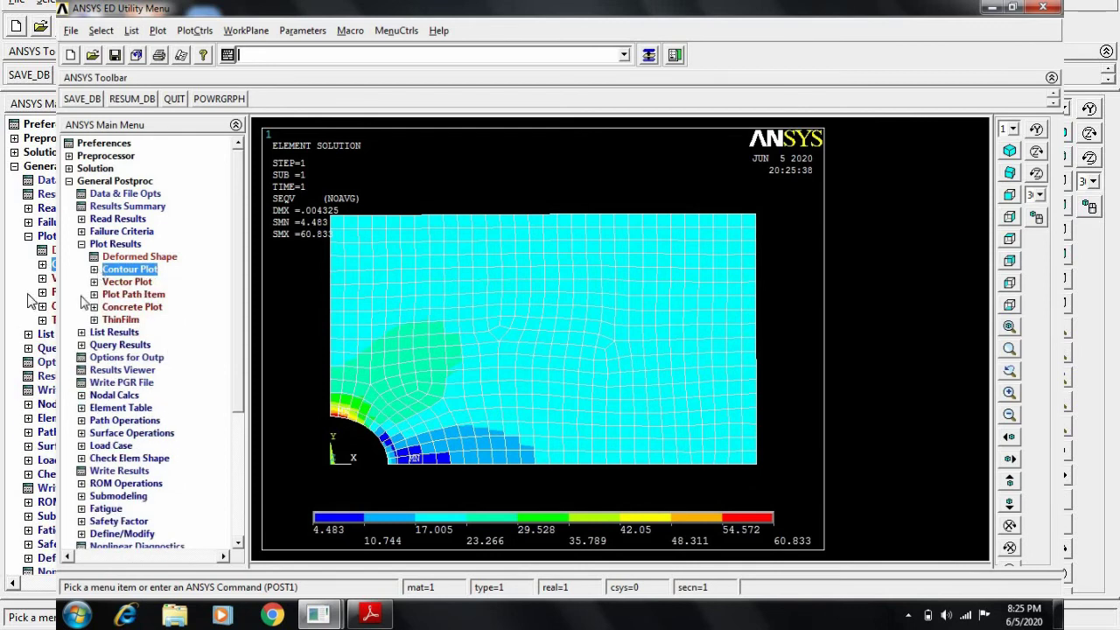
left_click(115, 243)
left_click(113, 256)
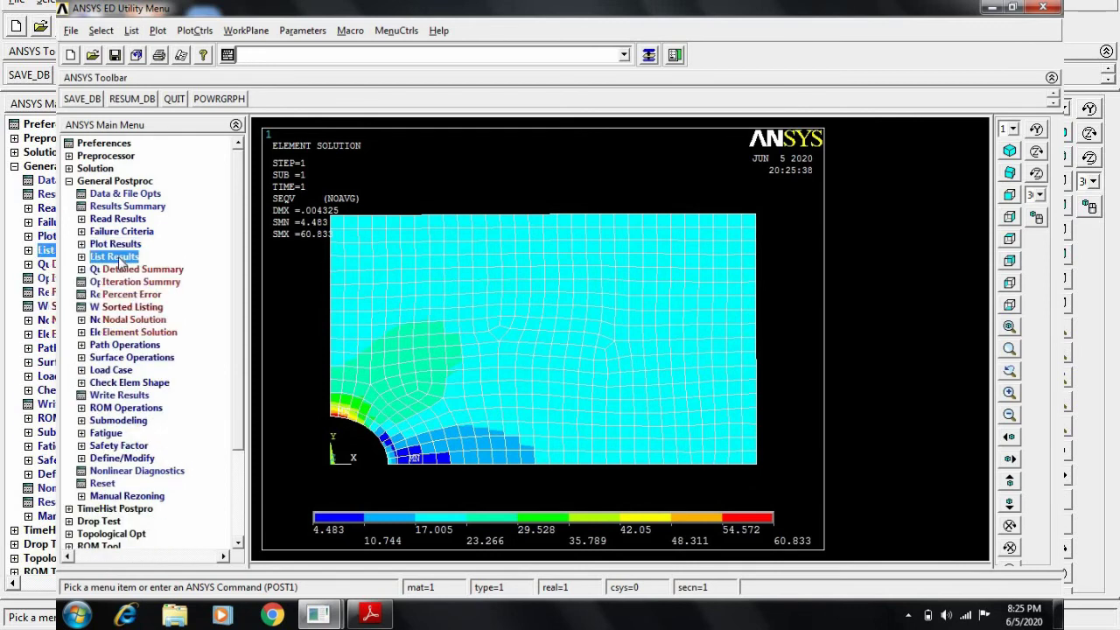
left_click(152, 321)
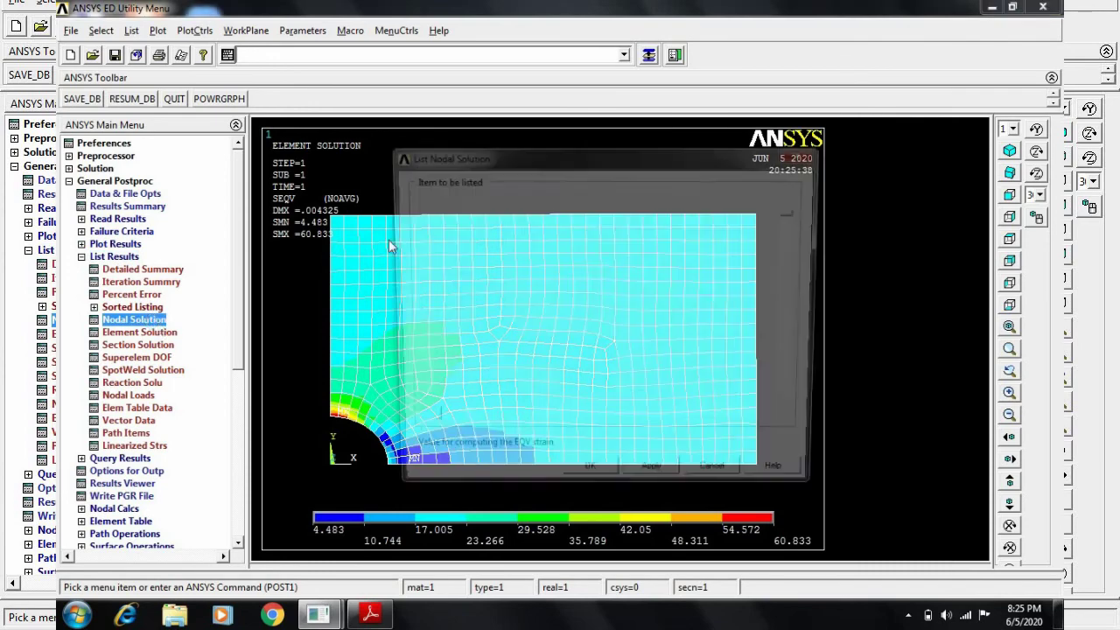
left_click(479, 234)
left_click(556, 251)
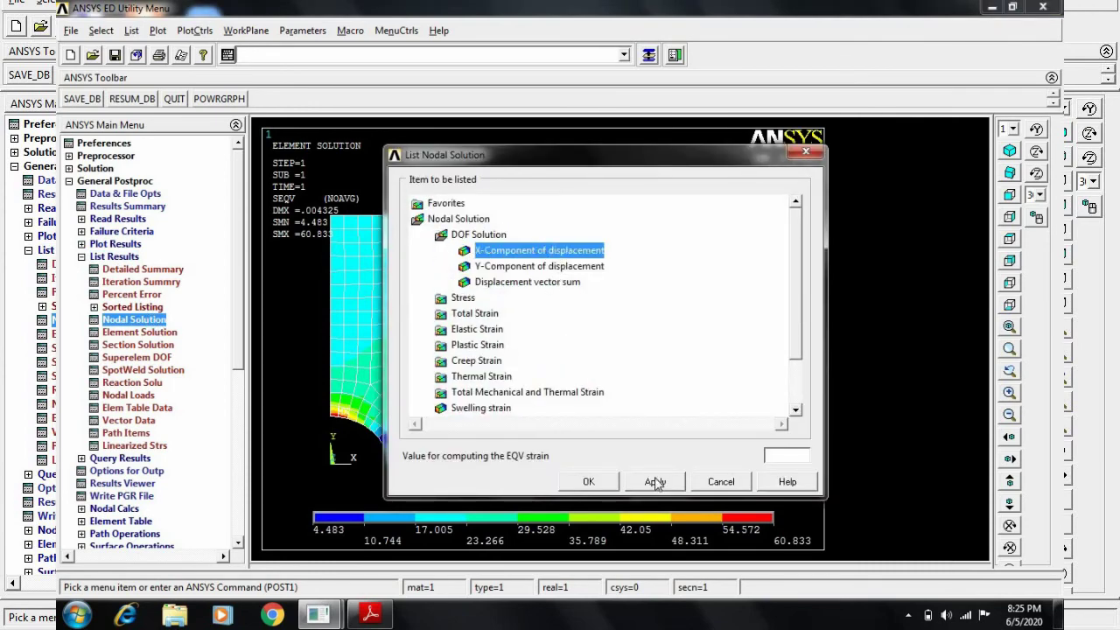
left_click(591, 482)
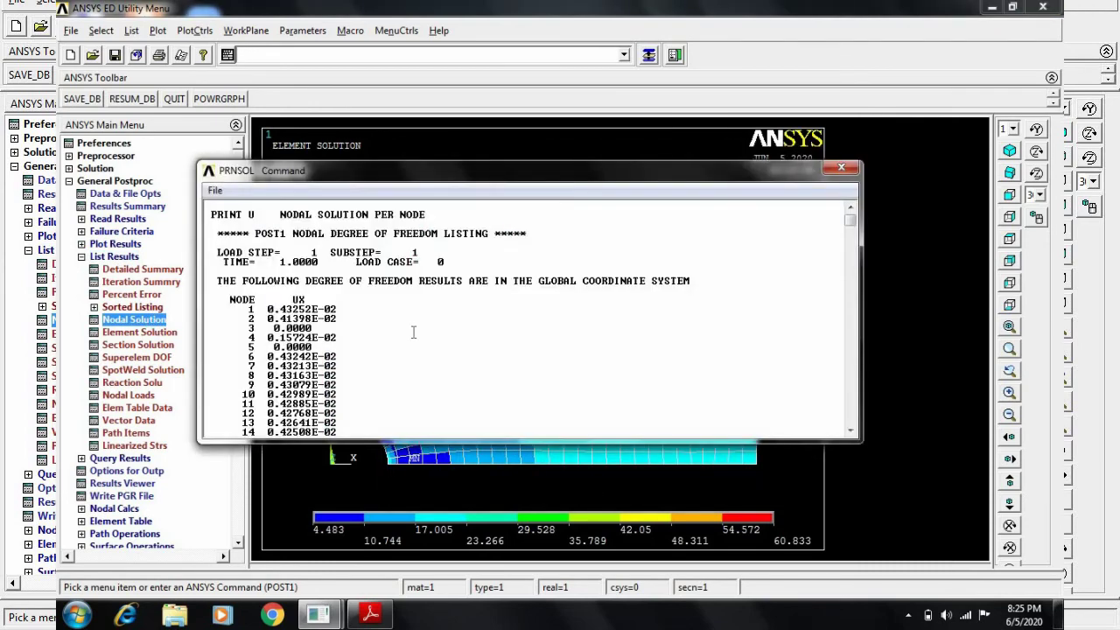
scroll(412, 327, "down", 5)
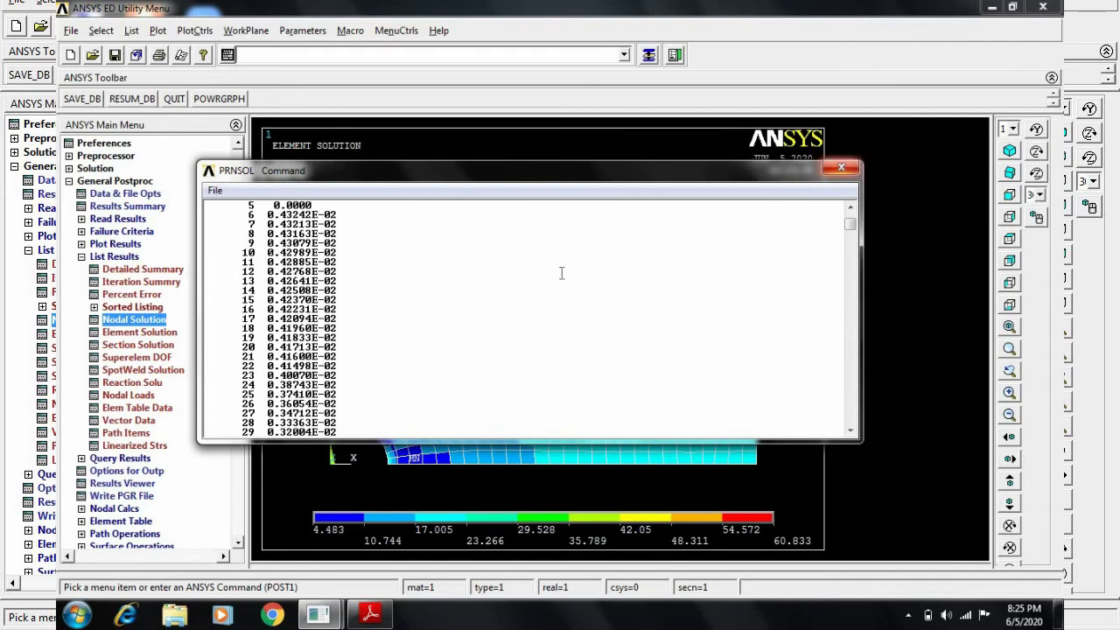
scroll(488, 327, "down", 7)
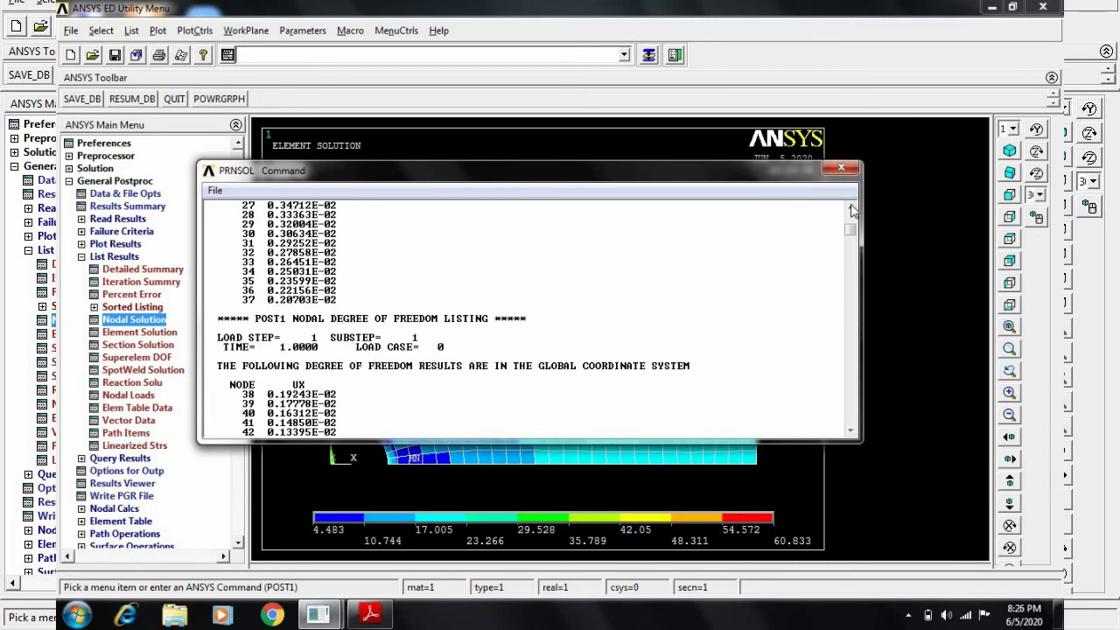
left_click(841, 167)
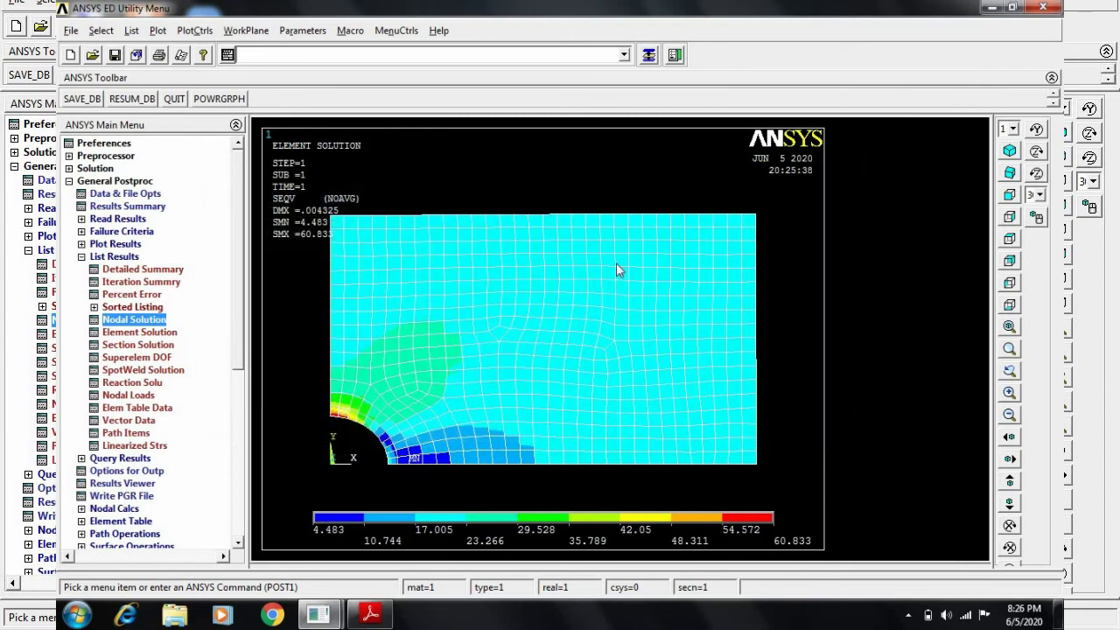
- Turn on the display of element shapes based on real constants, check the plate's thickness in isometric view and return to the front view
left_click(194, 31)
mouse_move(252, 118)
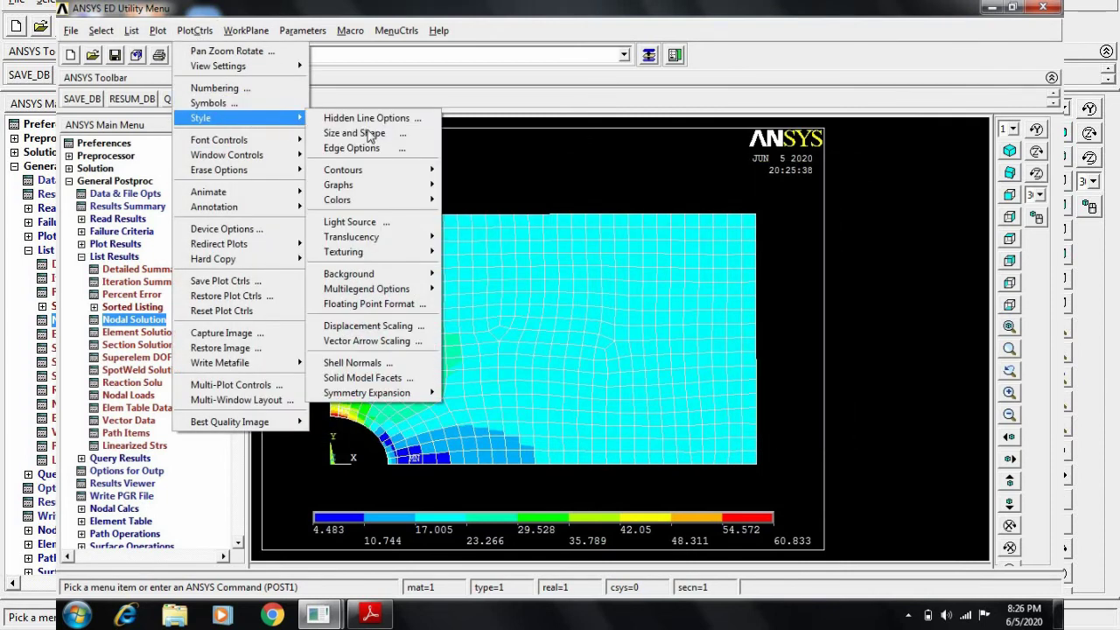
left_click(371, 133)
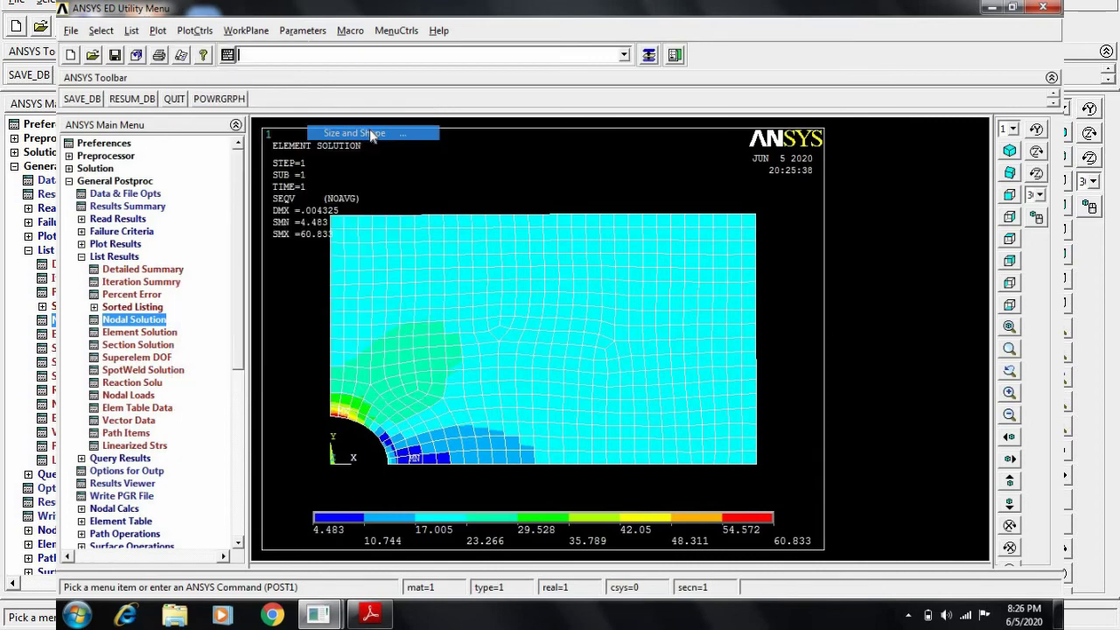
left_click(426, 489)
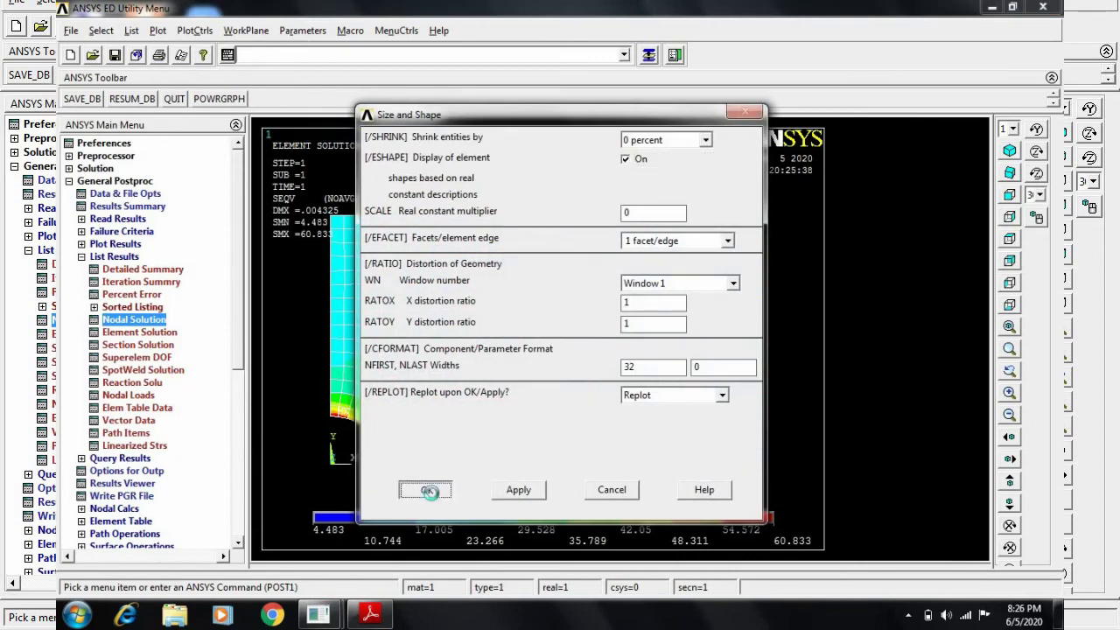
left_click(1009, 152)
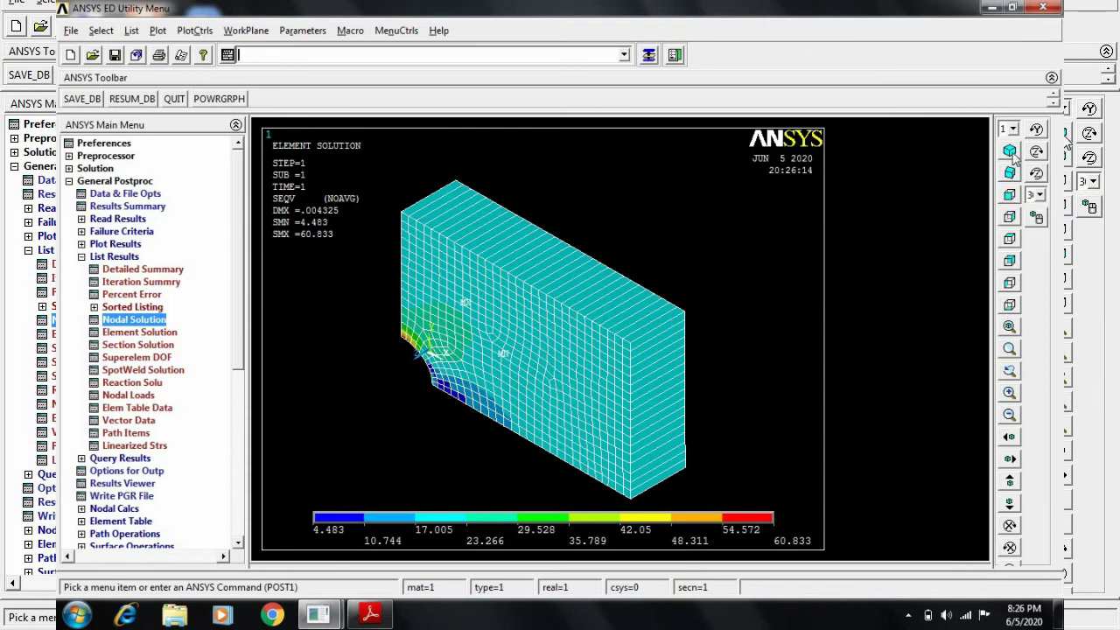
left_click(1007, 194)
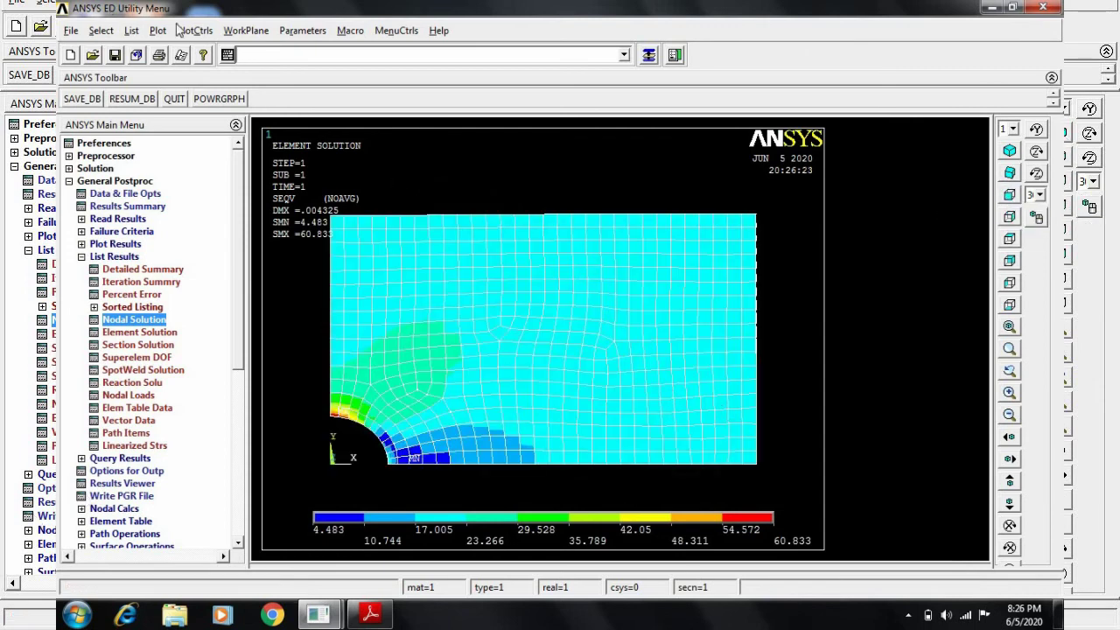
- Try to expand the stress plot with a full 2D axi-symmetric expansion
left_click(209, 36)
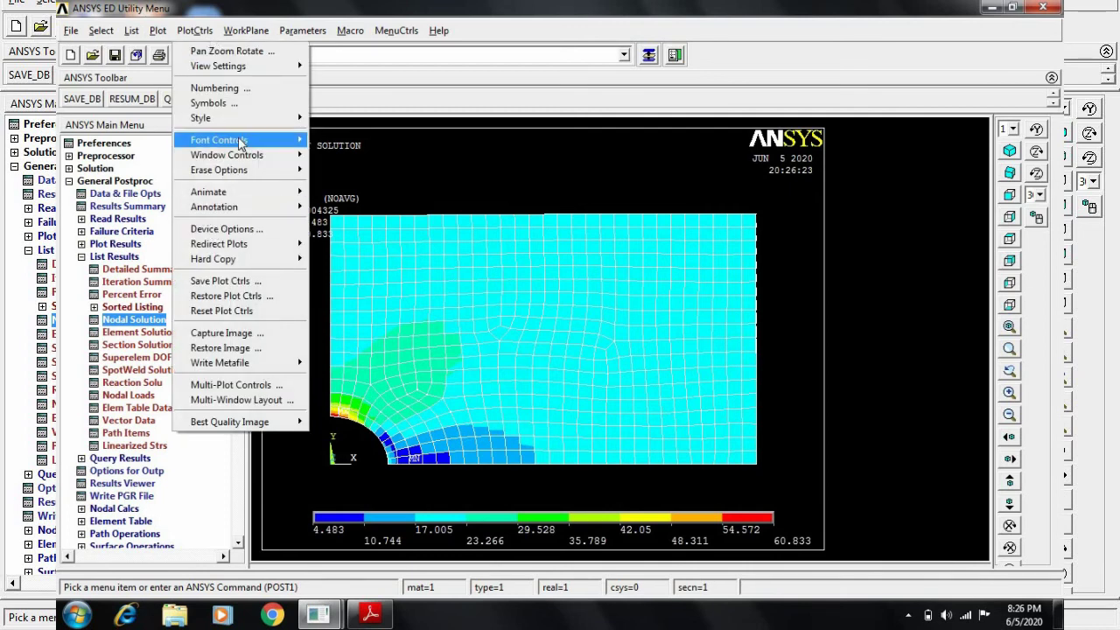
mouse_move(280, 117)
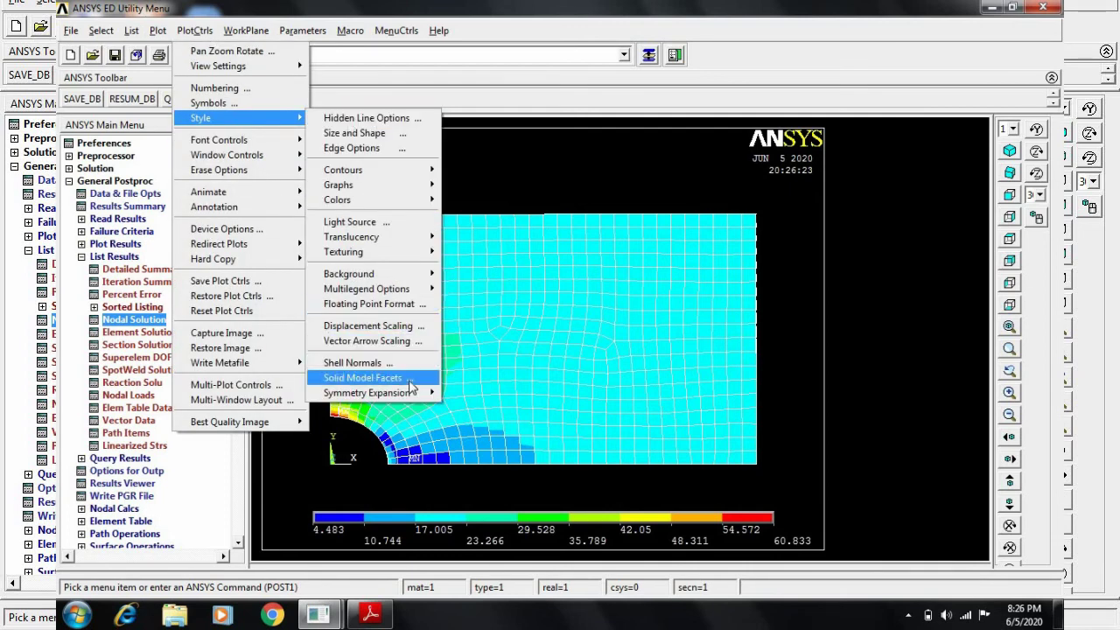
mouse_move(400, 394)
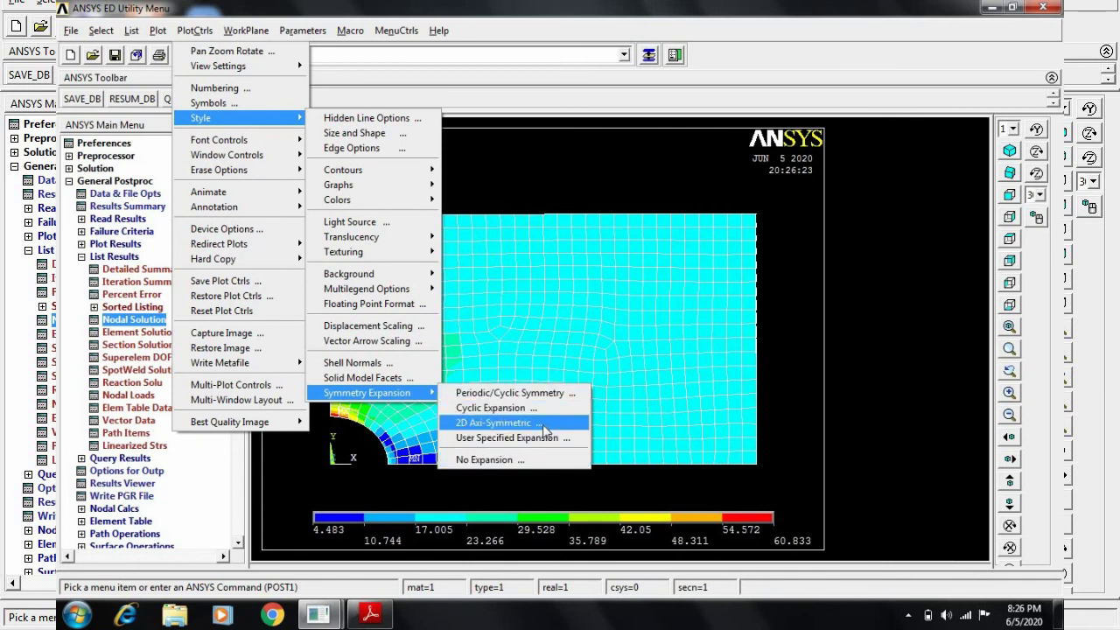
left_click(542, 426)
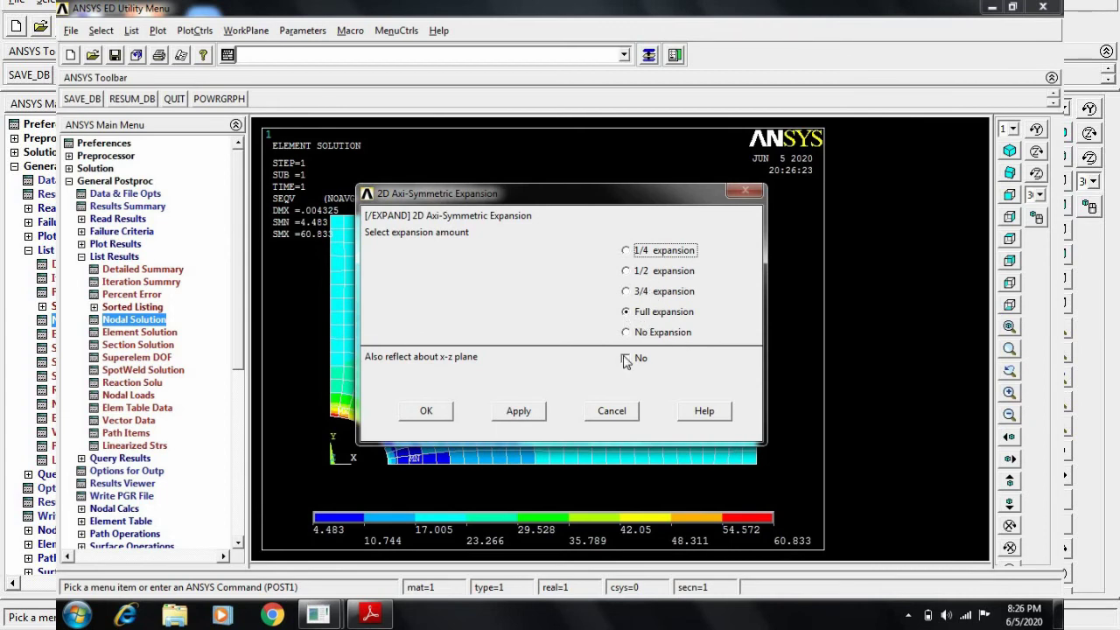
left_click(426, 410)
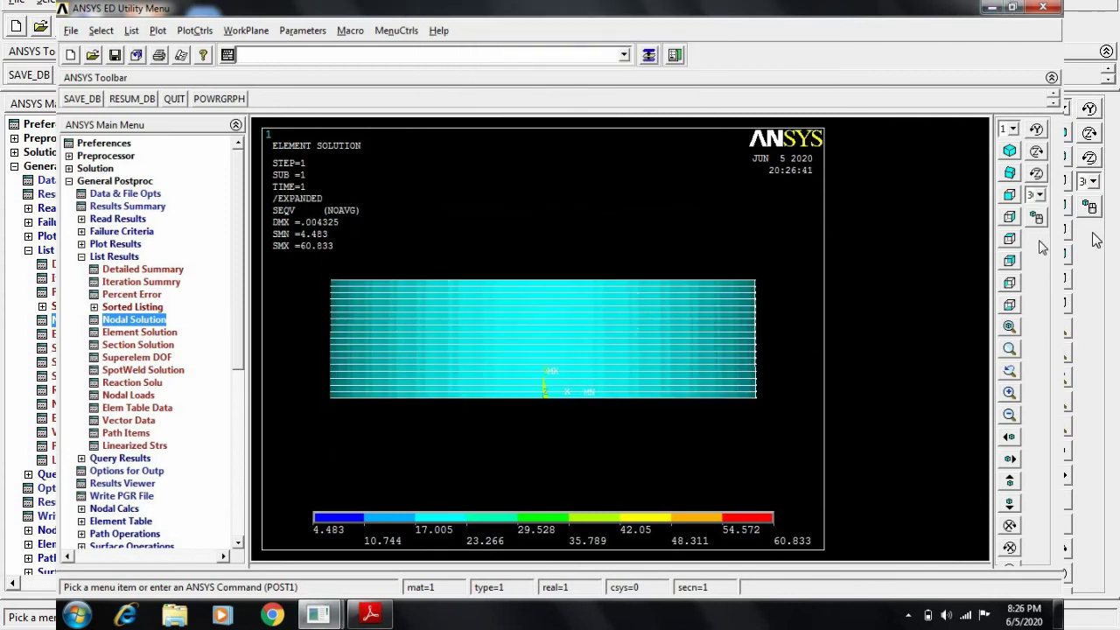
left_click(195, 33)
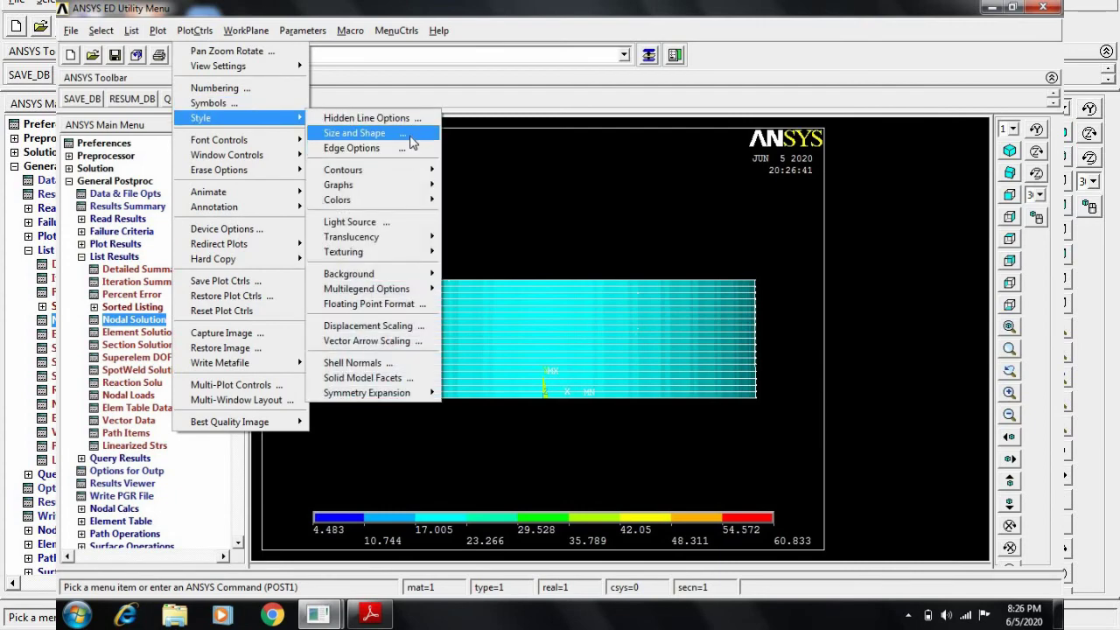
left_click(412, 142)
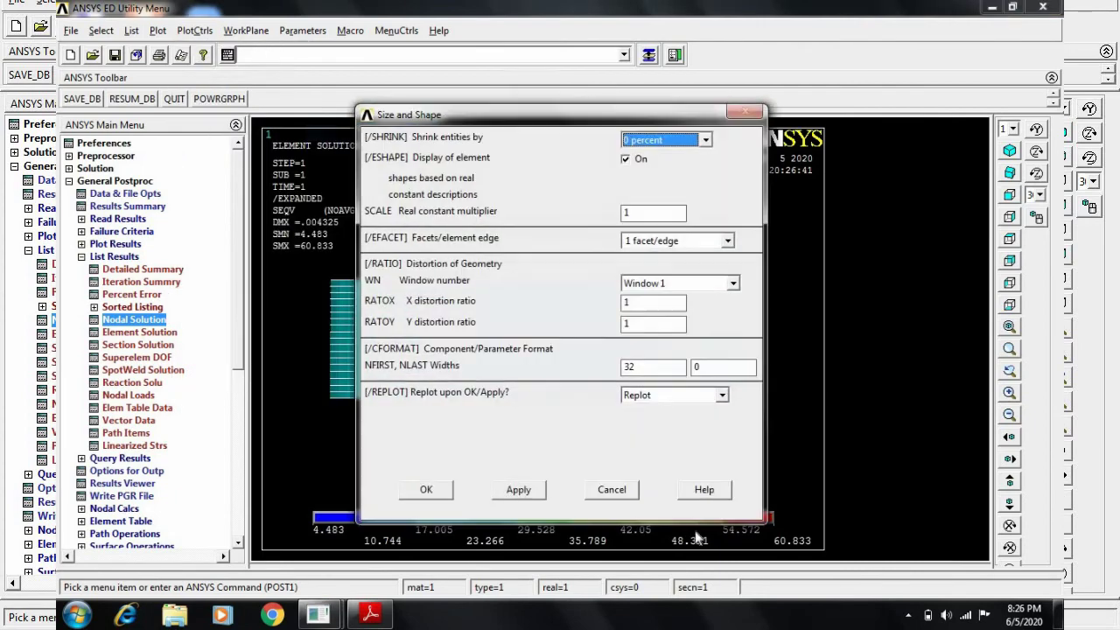
left_click(609, 487)
- Remove the 2D axi-symmetric expansion by setting the expansion amount to No Expansion
left_click(194, 30)
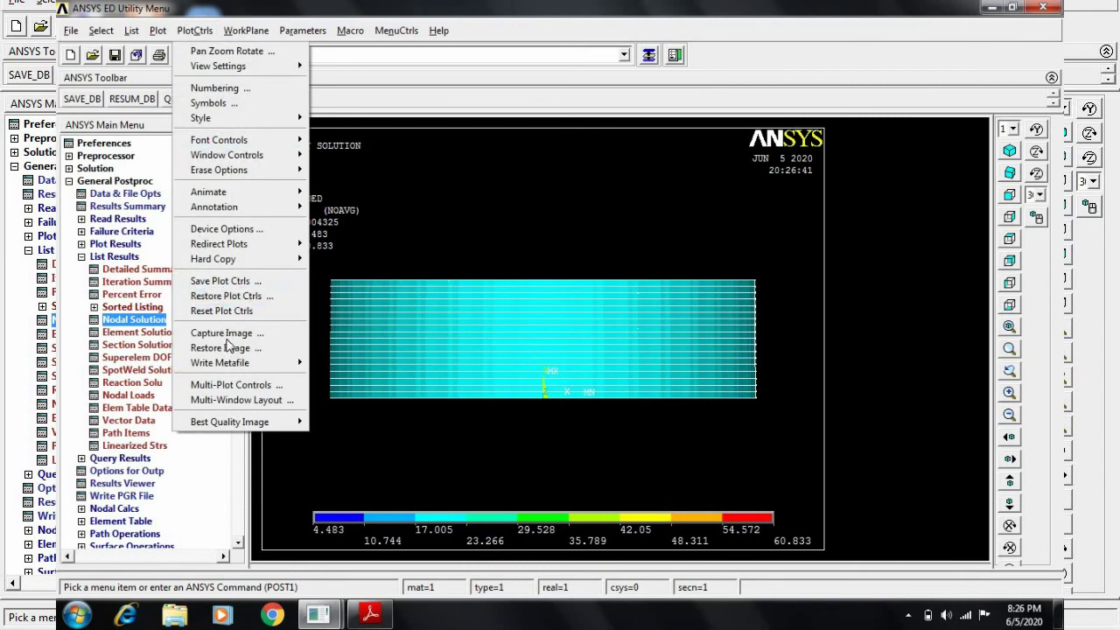
mouse_move(210, 117)
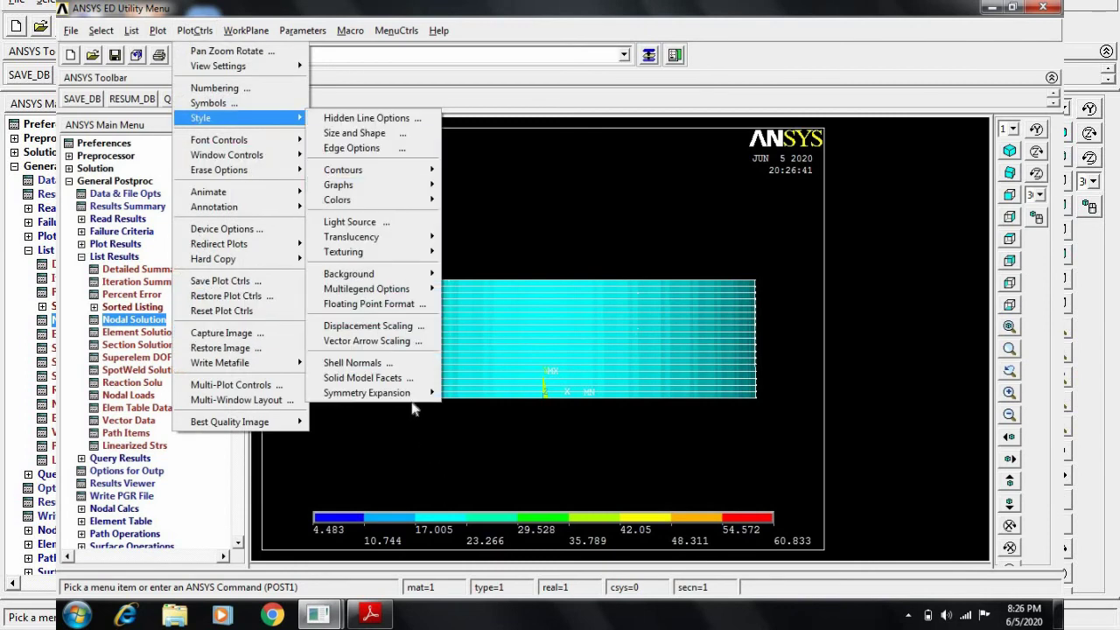
mouse_move(424, 393)
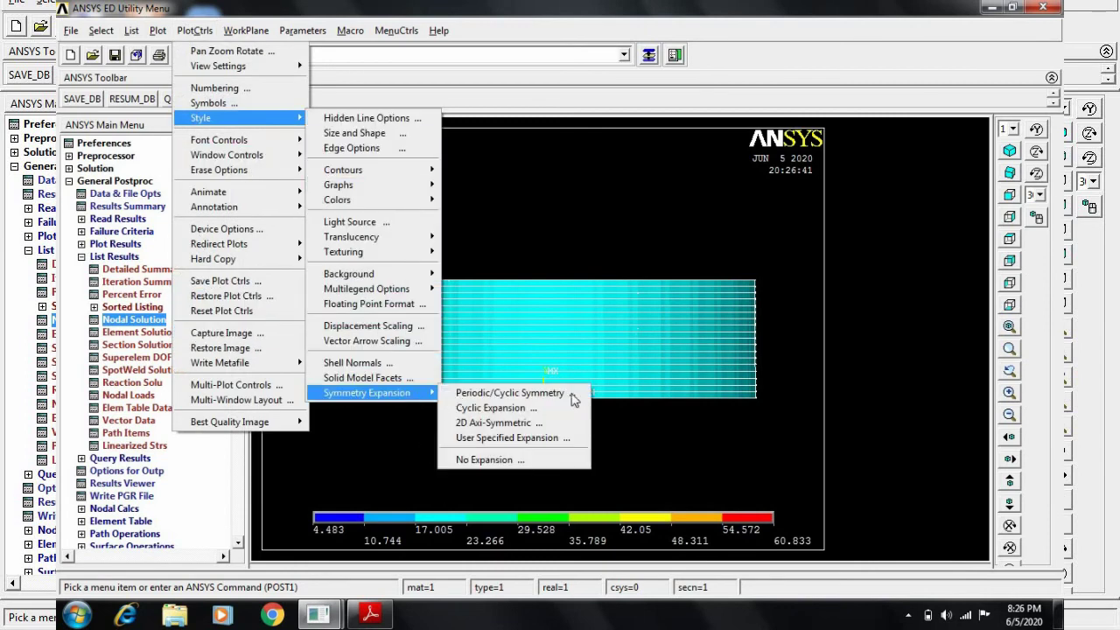
left_click(525, 423)
left_click(626, 311)
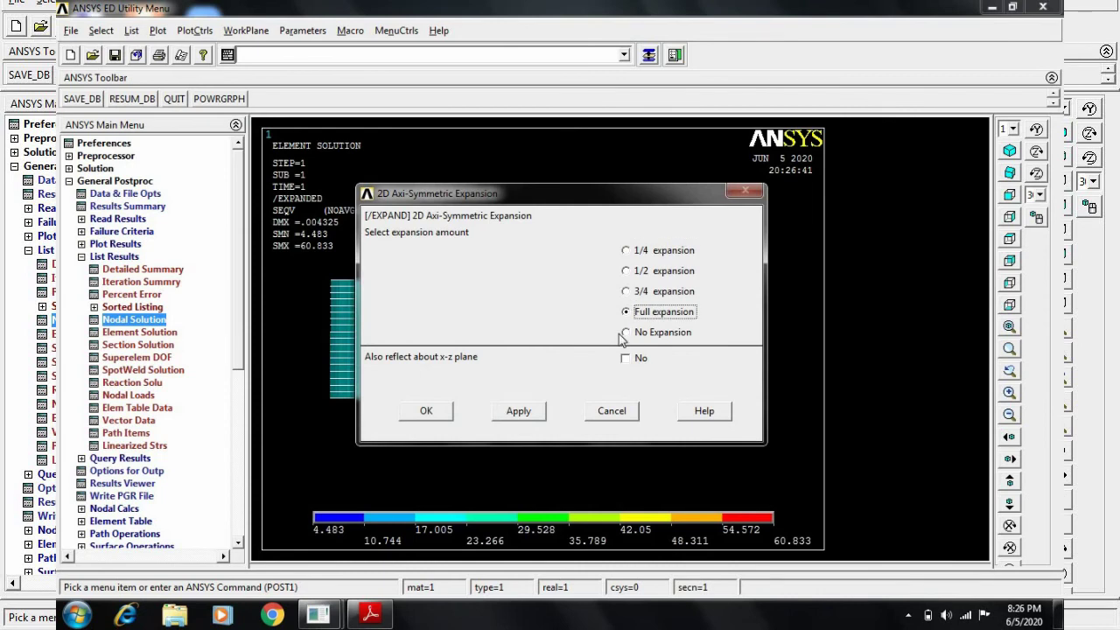
left_click(626, 333)
left_click(426, 411)
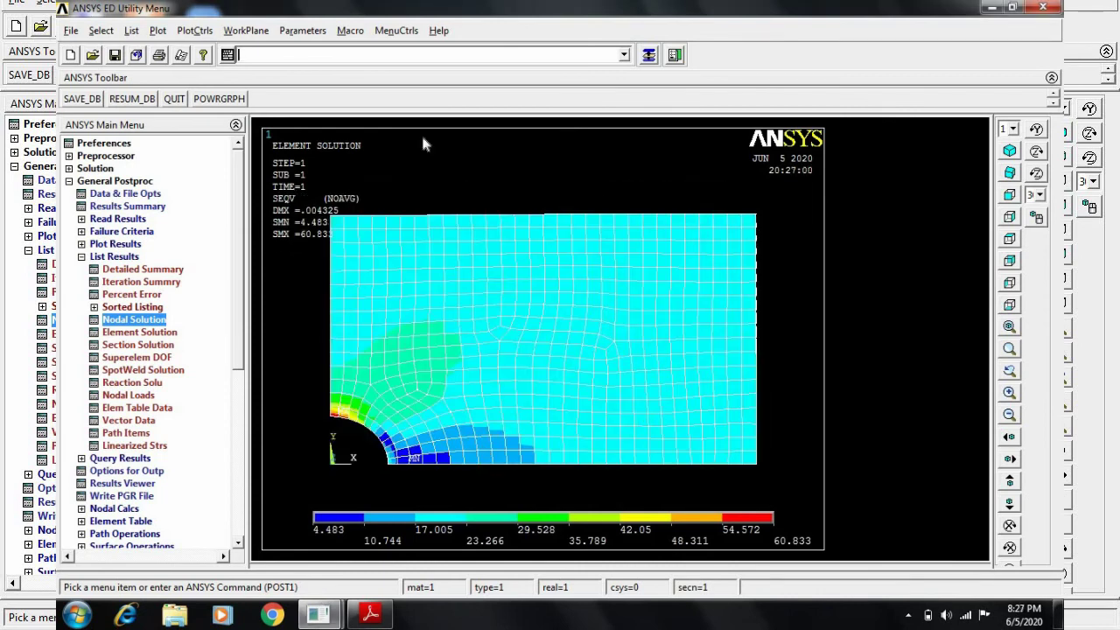
- Expand the quarter model to the full plate with 1/4 dihedral symmetry, and inspect it in isometric and front views
left_click(194, 30)
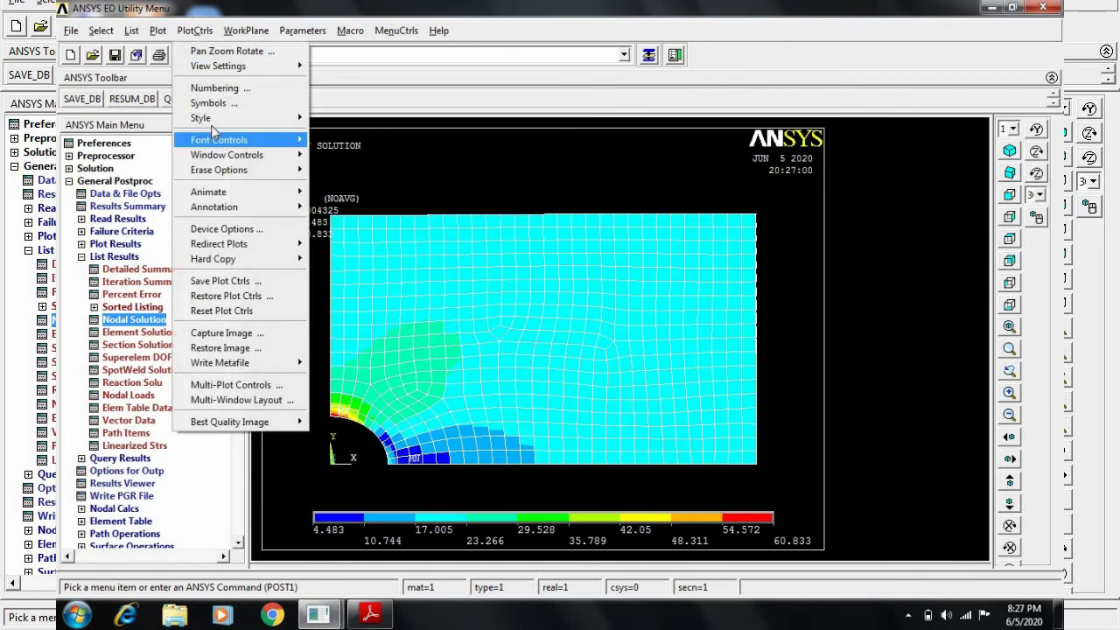
mouse_move(216, 123)
mouse_move(398, 393)
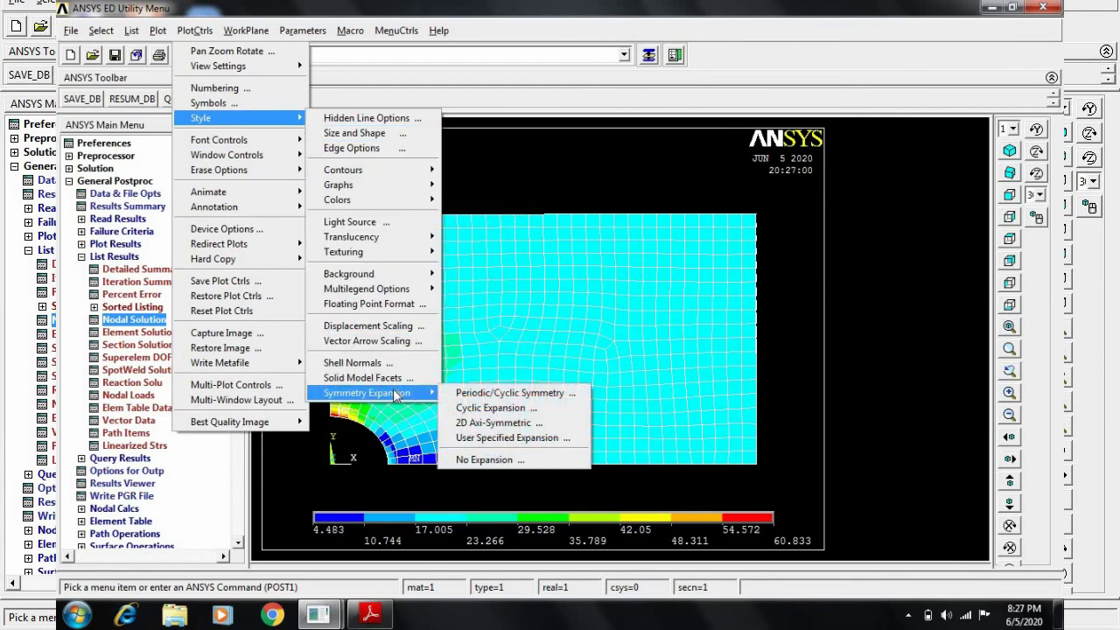
left_click(549, 393)
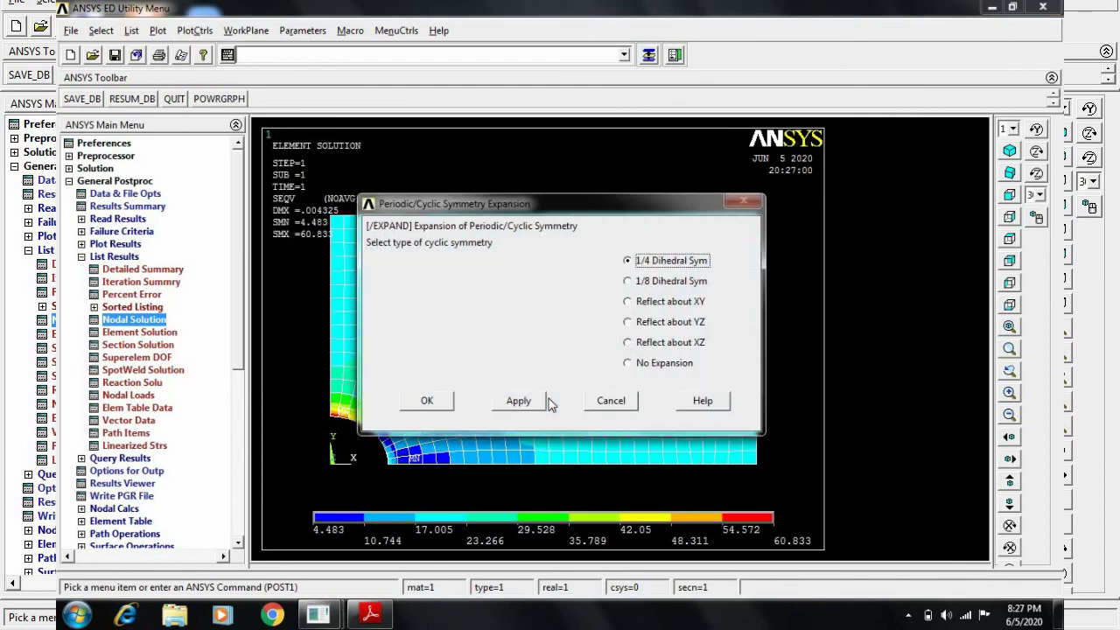
left_click(444, 401)
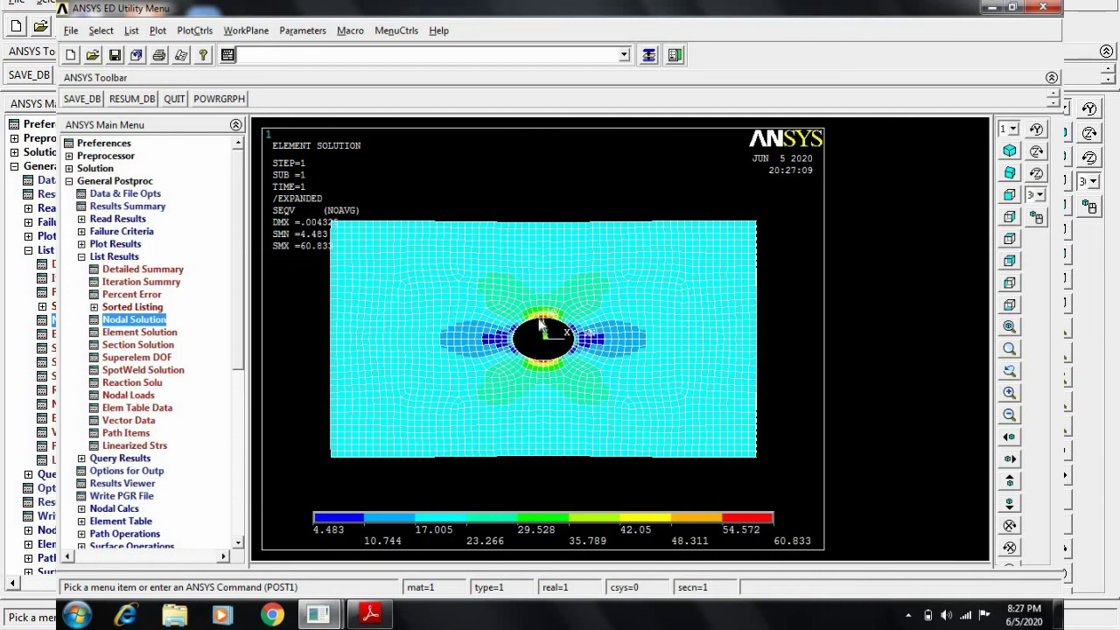
left_click(1009, 151)
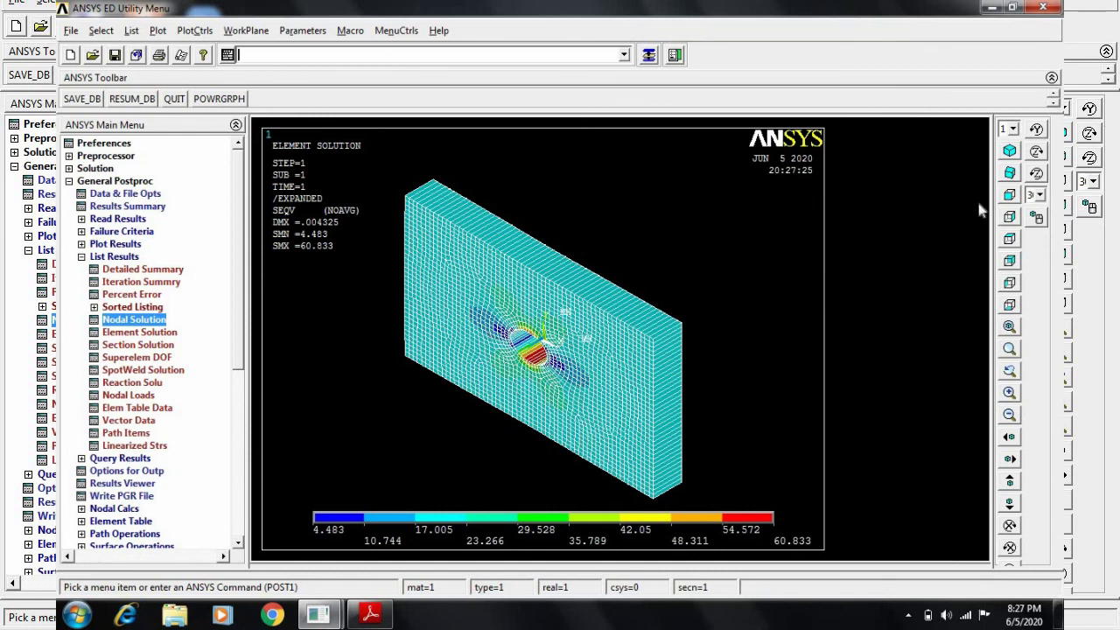
left_click(1006, 198)
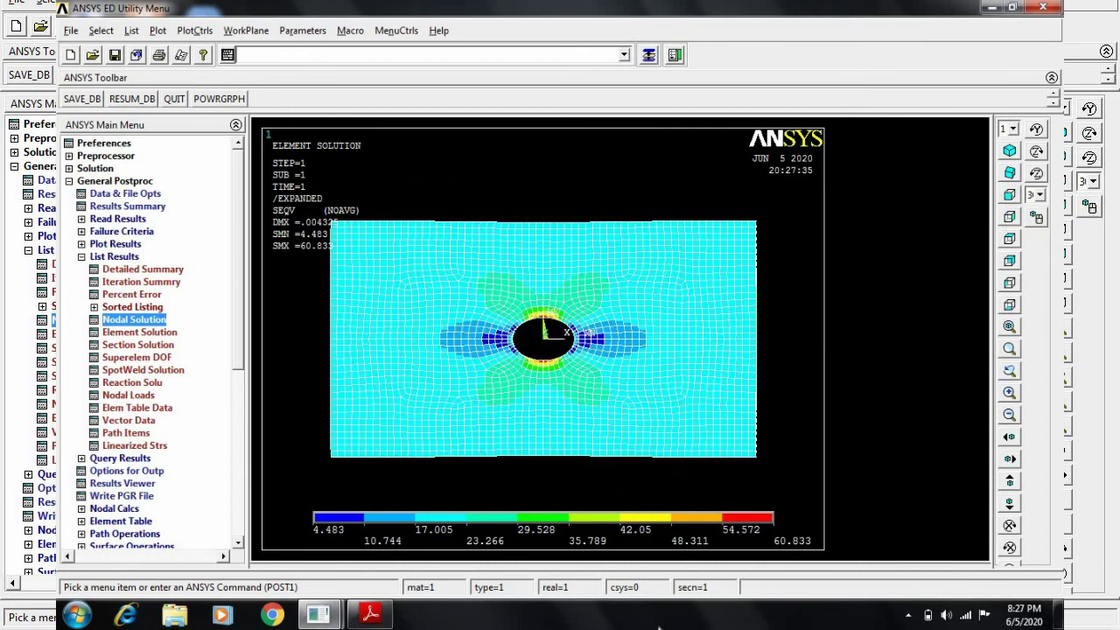